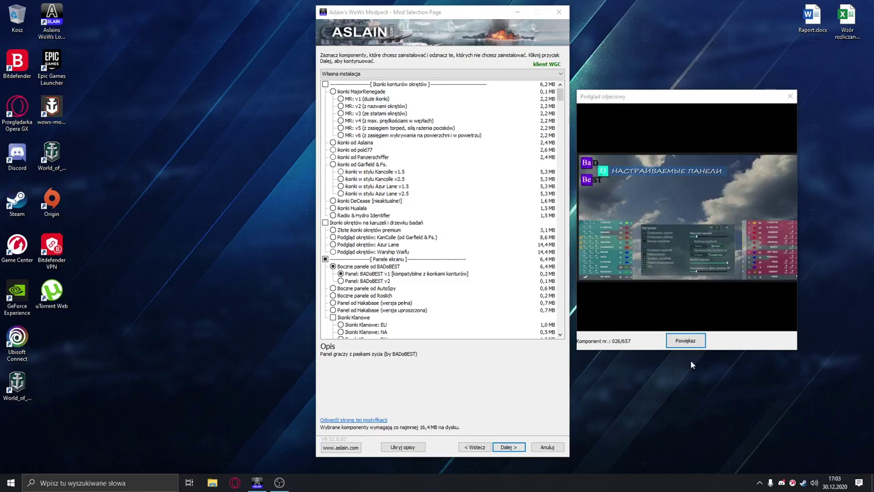
View the enlarged preview image of the BADoBEST v1 side panel mod and close it.
{"action": "left_click", "coordinate": [686, 341]}
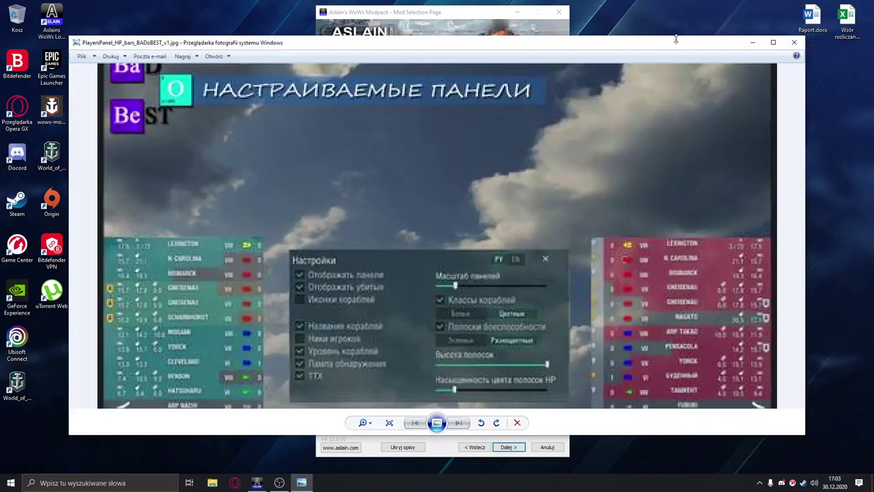
{"action": "left_click", "coordinate": [678, 24]}
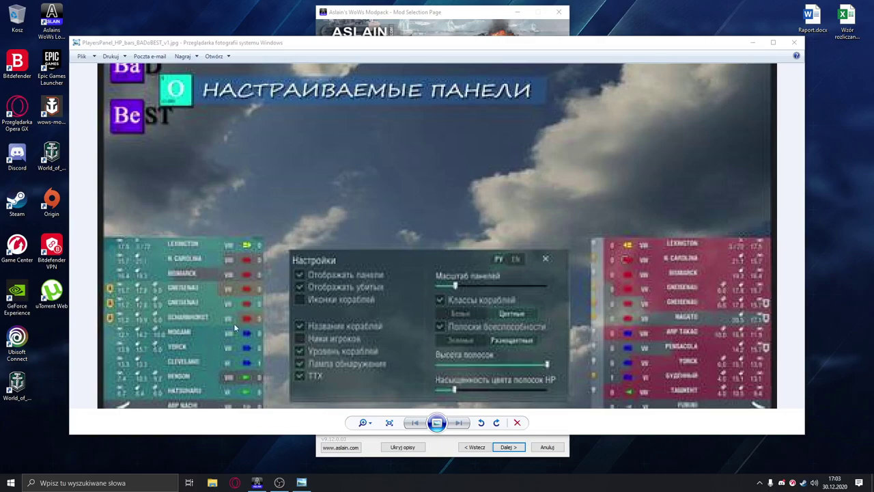
{"action": "left_click", "coordinate": [794, 43]}
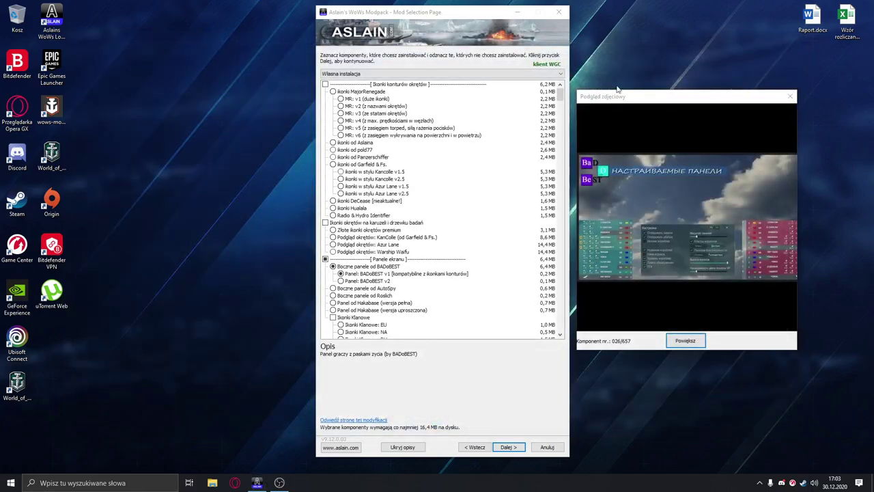
View the enlarged preview of the "Paski z życiem drużyn" team health bars mod, close it, and keep the mod highlighted.
{"action": "scroll", "coordinate": [428, 236], "scroll_direction": "down", "scroll_amount": 3}
{"action": "scroll", "coordinate": [428, 235], "scroll_direction": "down", "scroll_amount": 8}
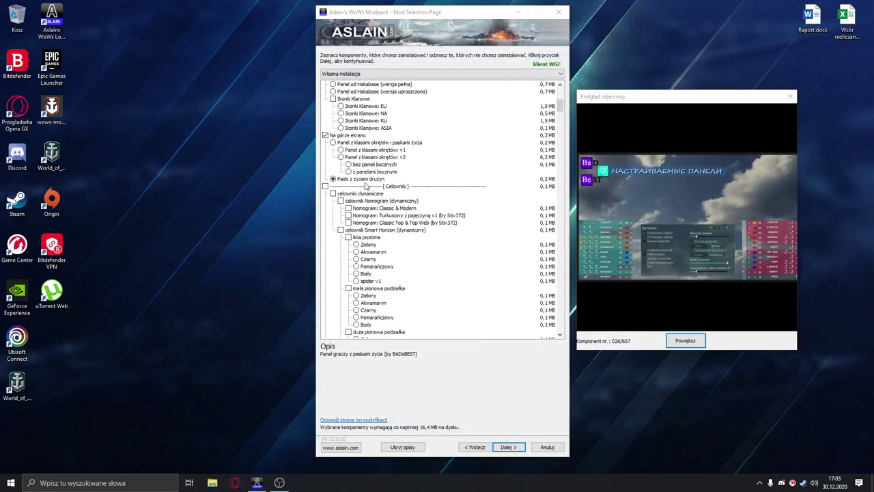
{"action": "left_click", "coordinate": [366, 181]}
{"action": "left_click", "coordinate": [685, 340]}
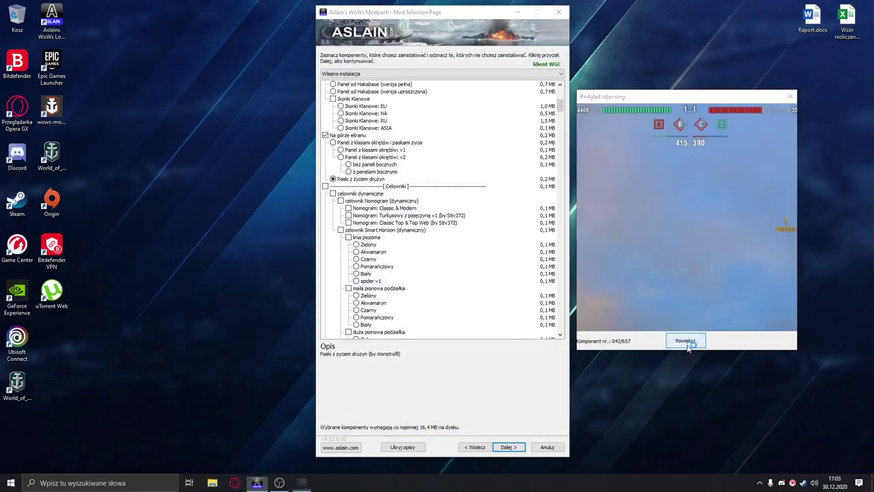
{"action": "scroll", "coordinate": [525, 233], "scroll_direction": "up", "scroll_amount": 3}
{"action": "scroll", "coordinate": [600, 189], "scroll_direction": "down", "scroll_amount": 2}
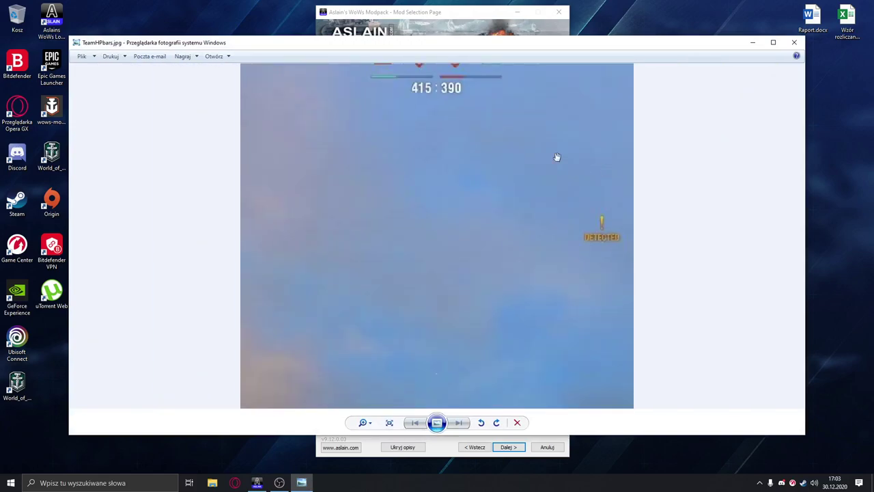
{"action": "left_click", "coordinate": [637, 8]}
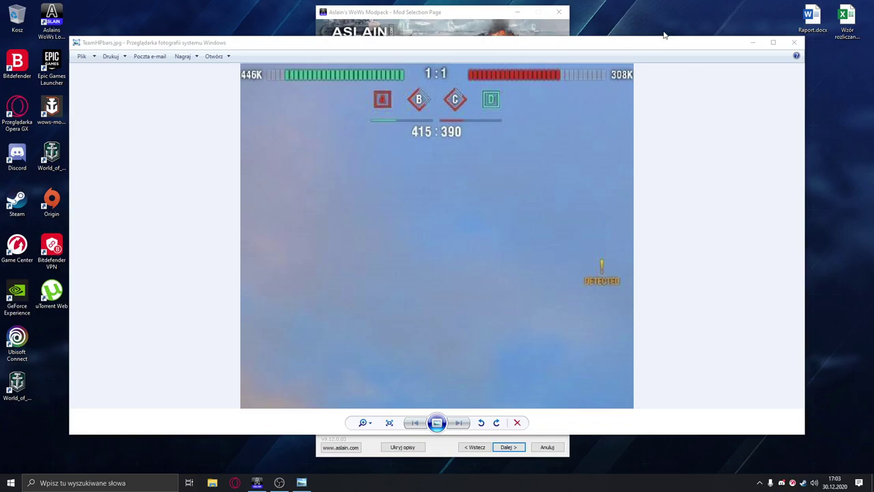
{"action": "left_click", "coordinate": [793, 43]}
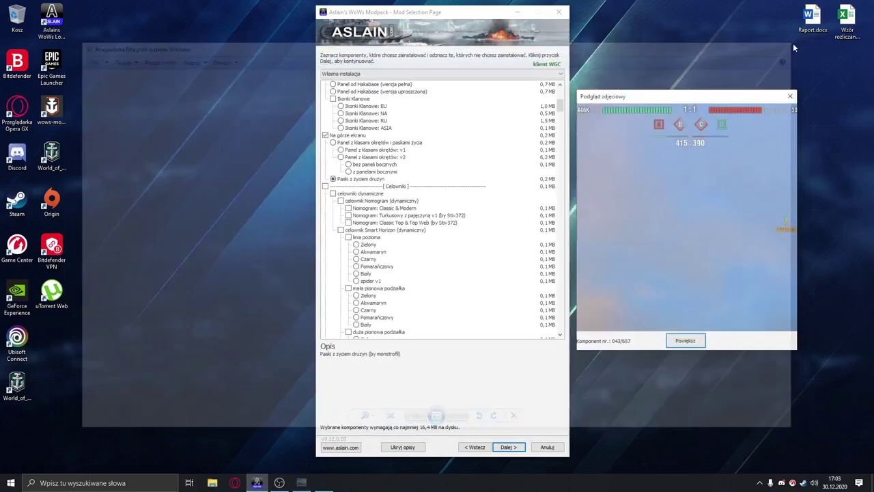
{"action": "left_click", "coordinate": [357, 180]}
View the enlarged preview of the "pokazuj statystyki" option under Alt Markers, close it, and keep the option ticked.
{"action": "scroll", "coordinate": [359, 183], "scroll_direction": "down", "scroll_amount": 8}
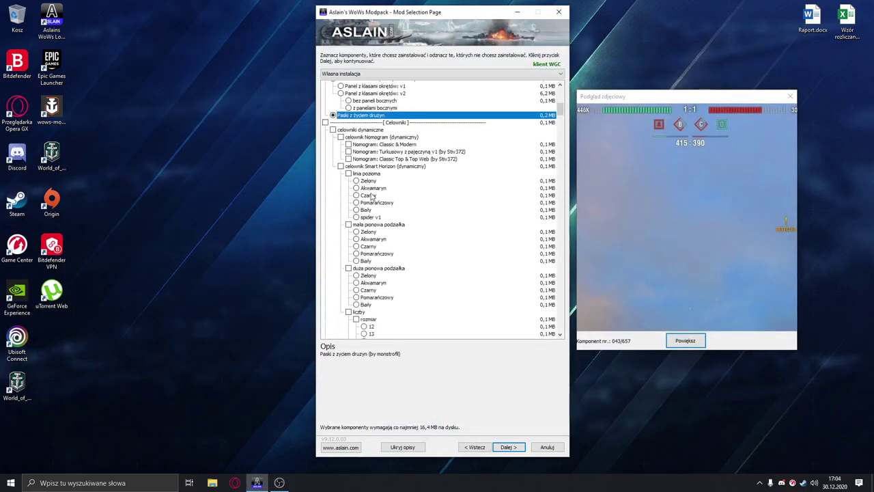
{"action": "scroll", "coordinate": [379, 198], "scroll_direction": "down", "scroll_amount": 15}
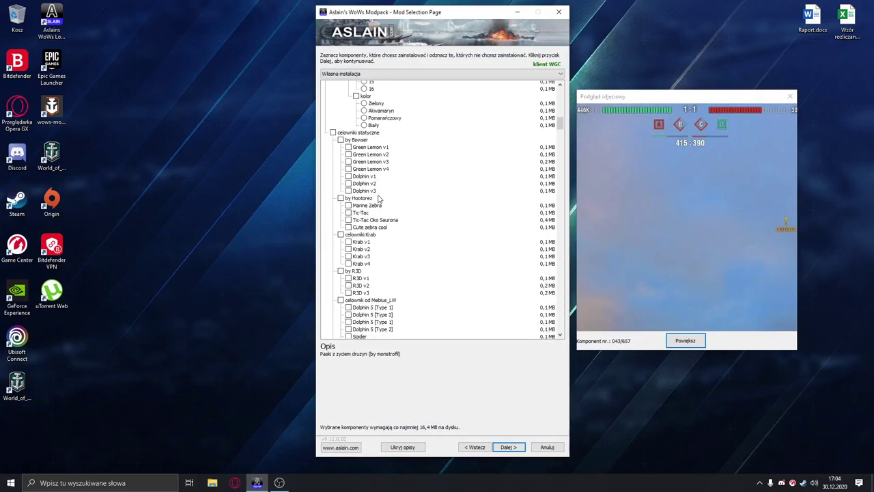
{"action": "scroll", "coordinate": [379, 198], "scroll_direction": "down", "scroll_amount": 15}
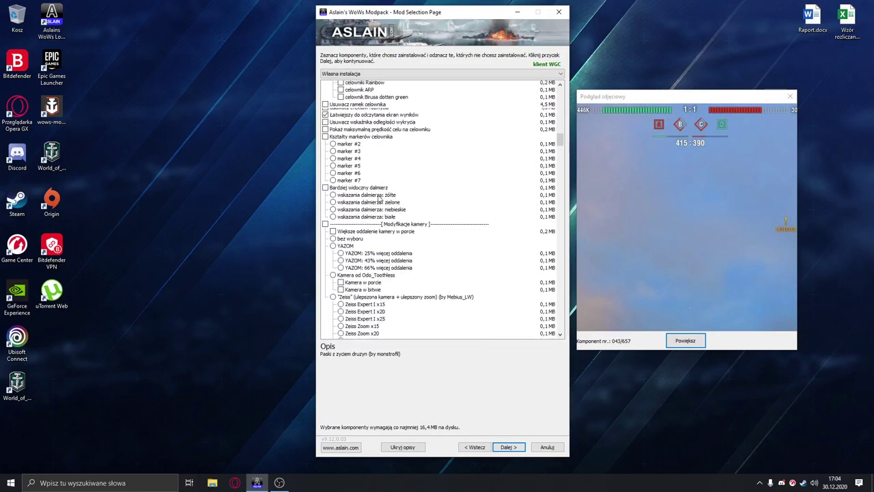
{"action": "scroll", "coordinate": [379, 198], "scroll_direction": "down", "scroll_amount": 2}
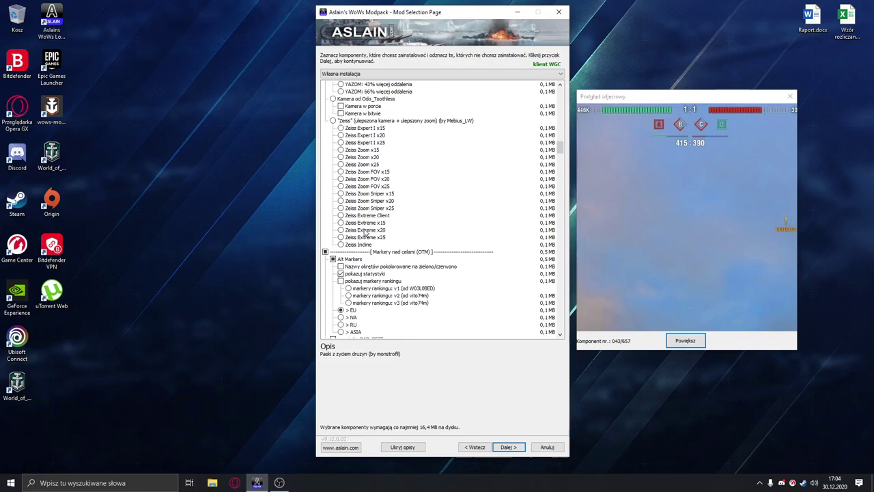
{"action": "left_click", "coordinate": [364, 274]}
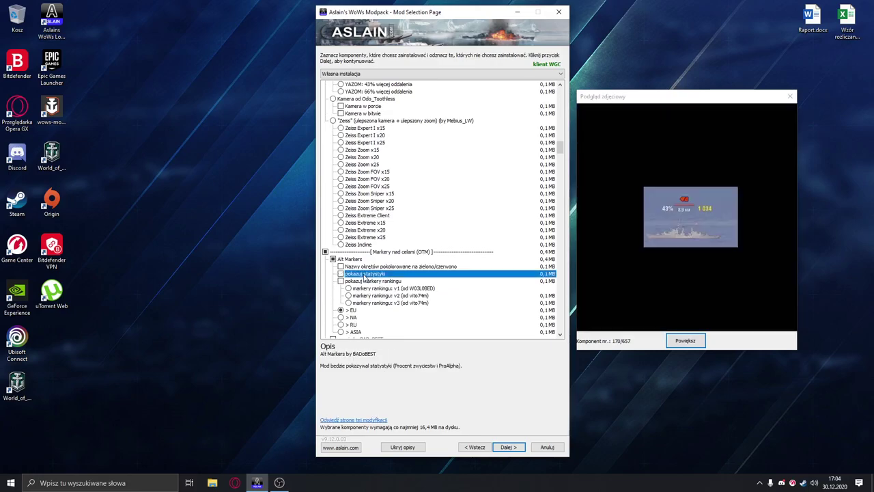
{"action": "left_click", "coordinate": [686, 341]}
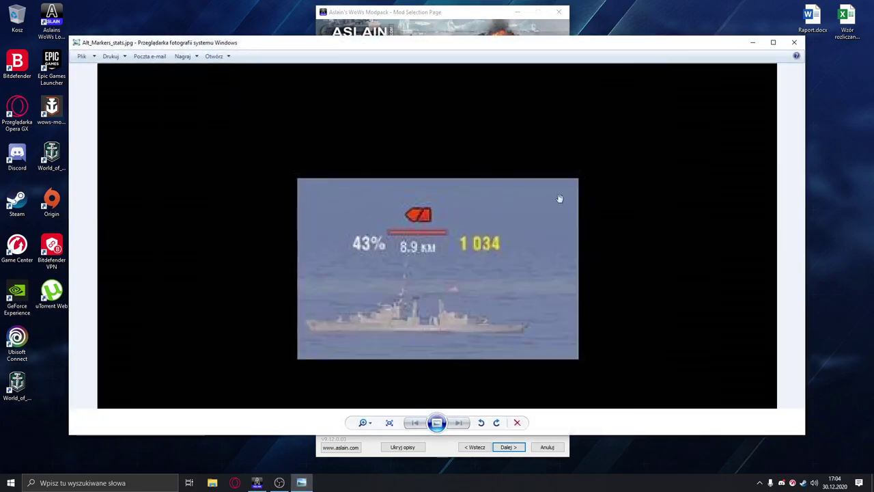
{"action": "left_click", "coordinate": [647, 12]}
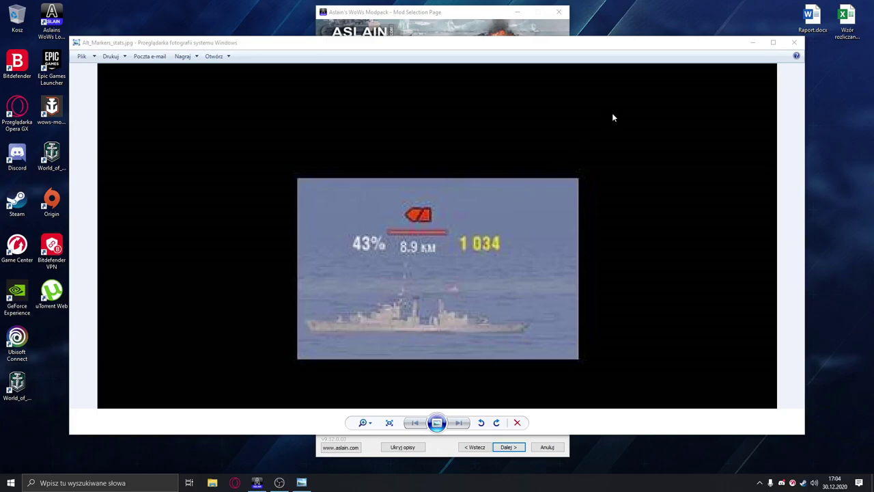
{"action": "left_click", "coordinate": [795, 43]}
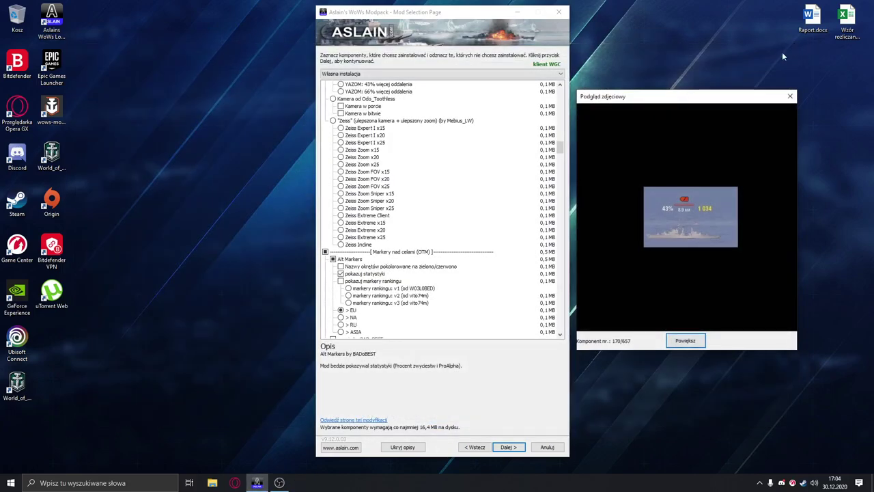
{"action": "left_click", "coordinate": [408, 273]}
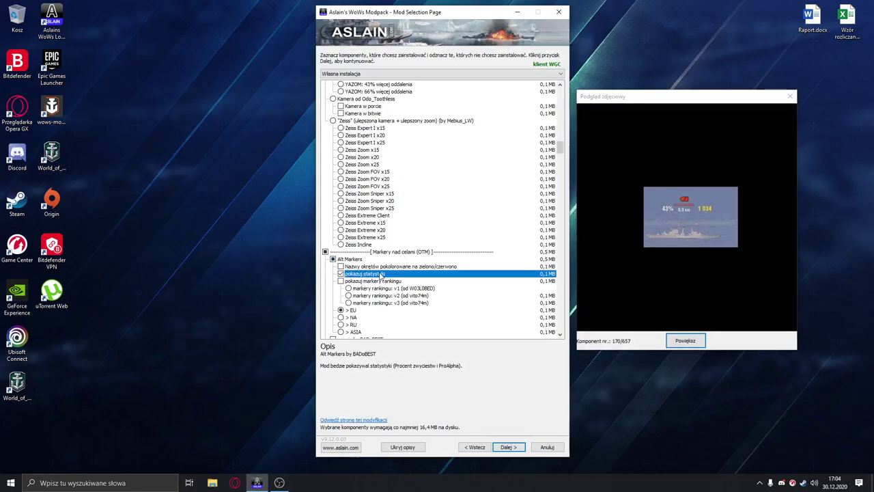
{"action": "left_click", "coordinate": [226, 274]}
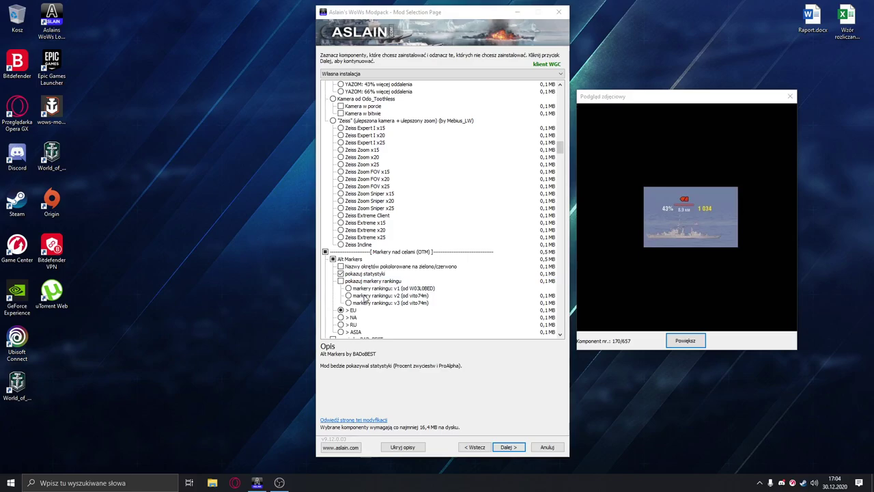
Try the ranking marker styles v2 and v3 under Alt Markers, and turn off "pokazuj markery rankingu" again.
{"action": "left_click", "coordinate": [367, 298]}
{"action": "left_click", "coordinate": [226, 292]}
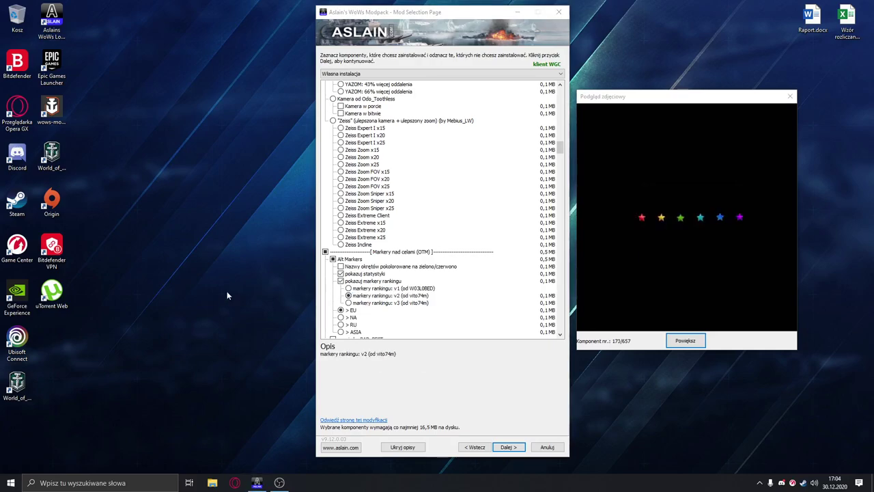
{"action": "left_click", "coordinate": [372, 303]}
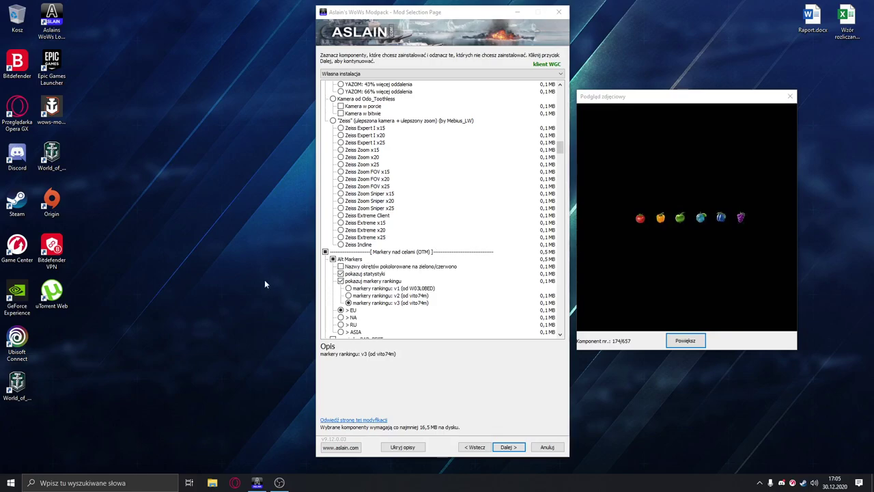
{"action": "left_click", "coordinate": [341, 282]}
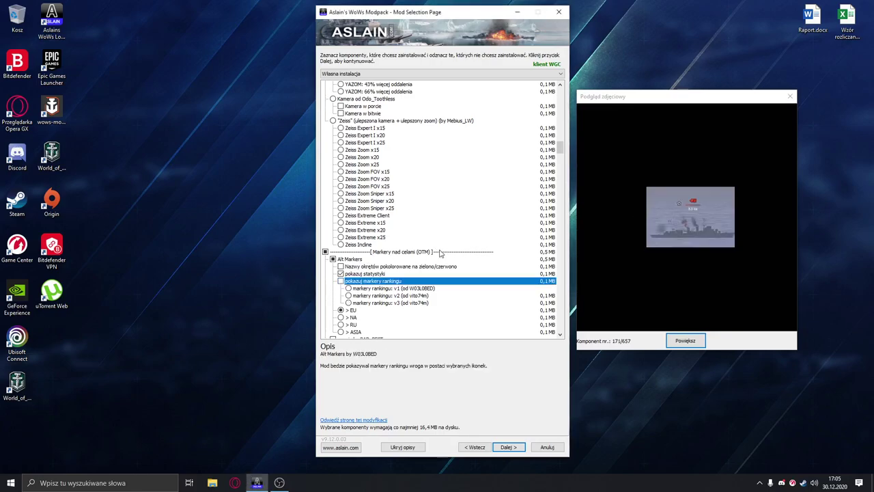
Disable "pokazuj statystyki" under Alt Markers and keep EU as the server region.
{"action": "left_click", "coordinate": [364, 274]}
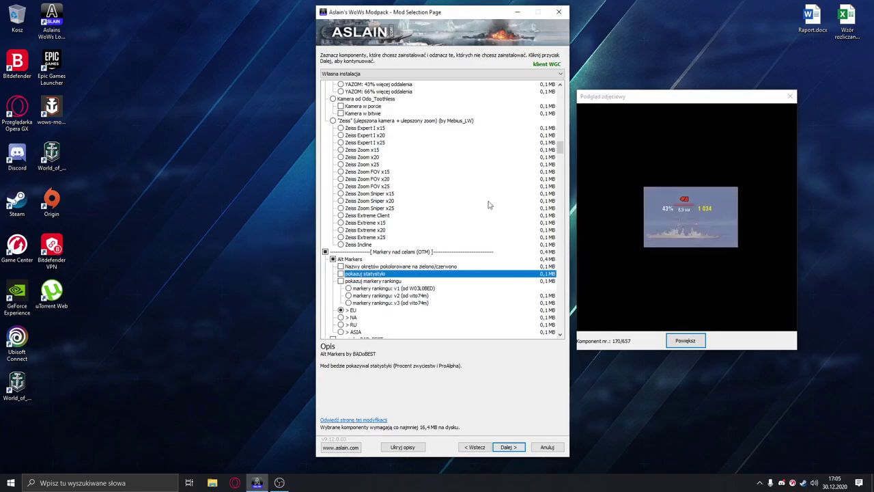
{"action": "scroll", "coordinate": [509, 181], "scroll_direction": "down", "scroll_amount": 4}
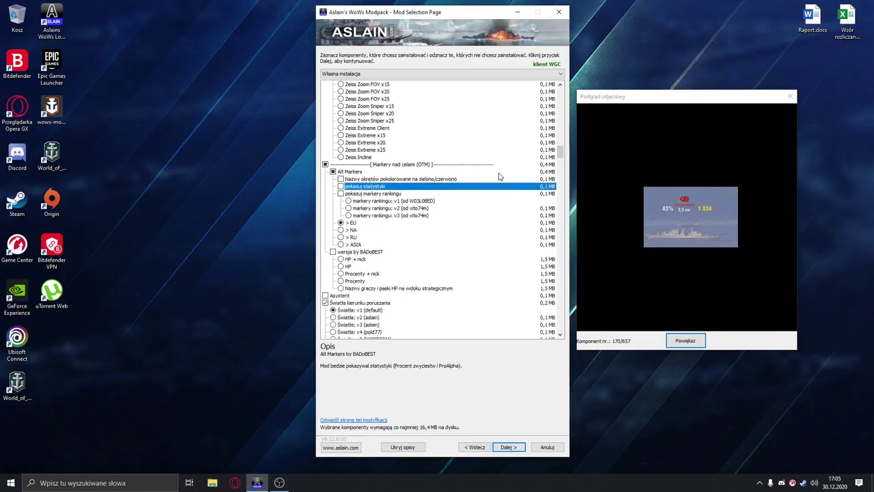
{"action": "left_click", "coordinate": [351, 224]}
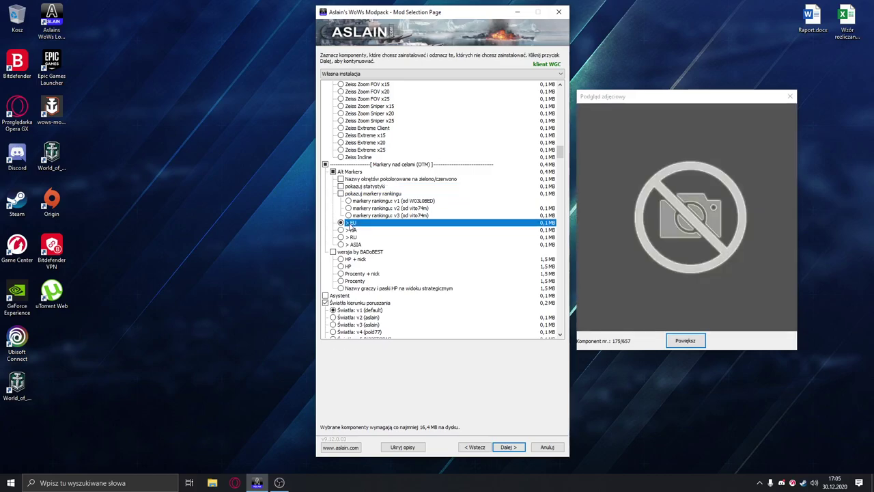
View the enlarged preview of the "Światła: v1 (default)" movement direction lights and close it.
{"action": "scroll", "coordinate": [355, 239], "scroll_direction": "down", "scroll_amount": 2}
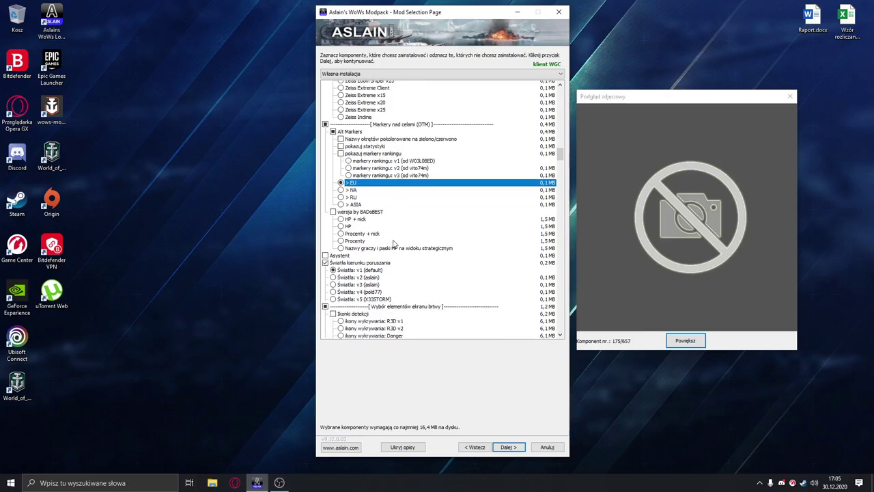
{"action": "left_click", "coordinate": [360, 267]}
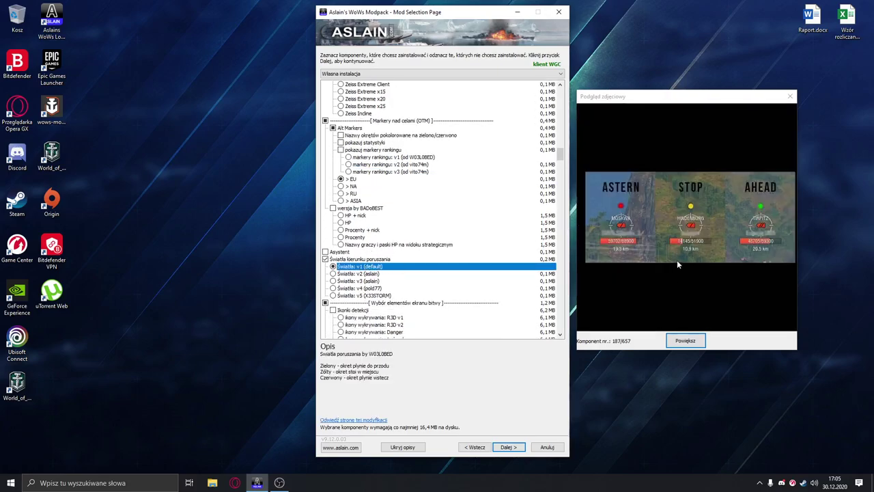
{"action": "left_click", "coordinate": [684, 341]}
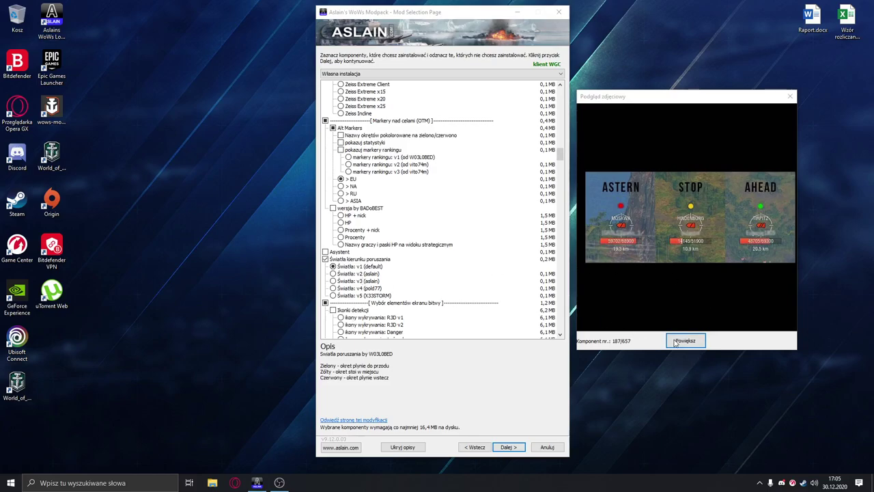
{"action": "left_click", "coordinate": [685, 341]}
{"action": "scroll", "coordinate": [479, 274], "scroll_direction": "up", "scroll_amount": 5}
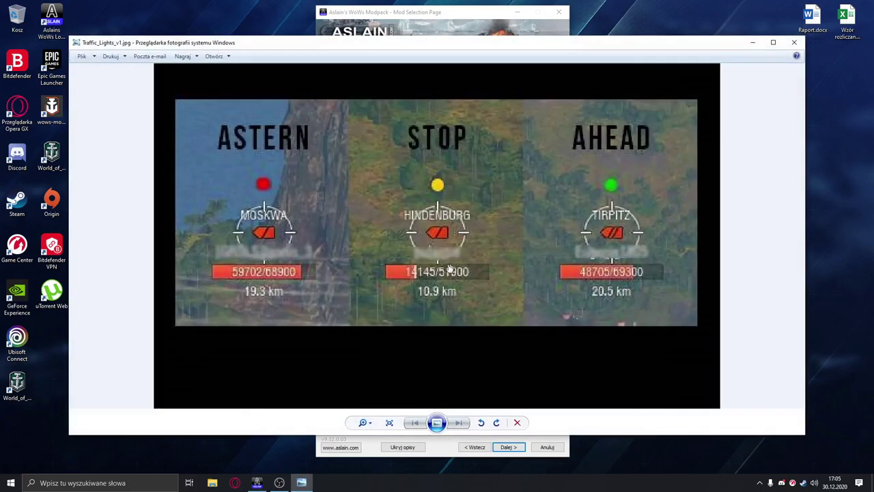
{"action": "scroll", "coordinate": [427, 262], "scroll_direction": "down", "scroll_amount": 1}
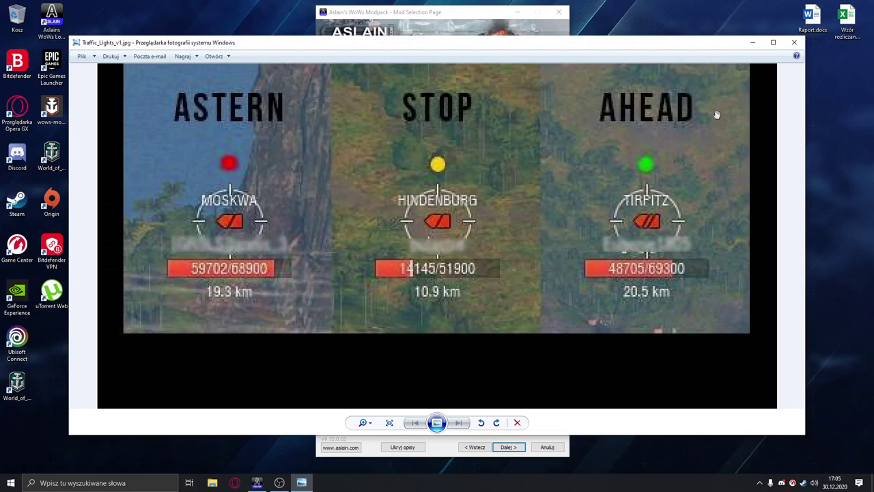
{"action": "left_click", "coordinate": [795, 43]}
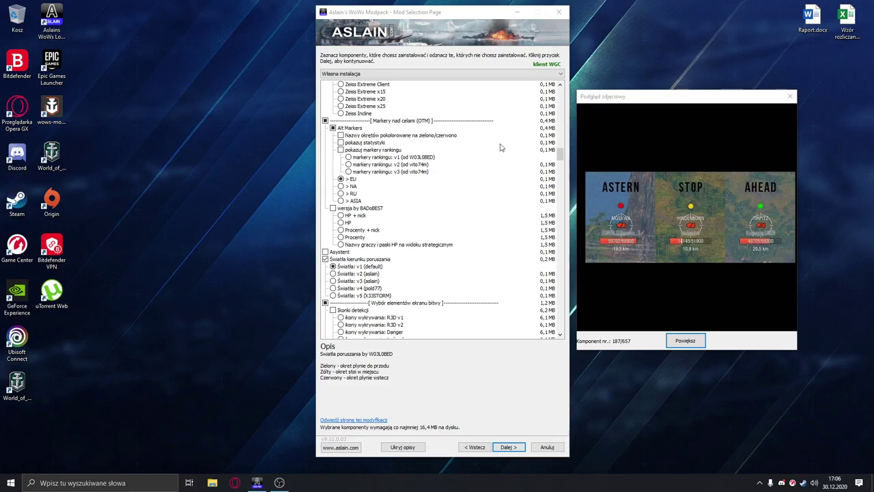
View the enlarged preview of the "Odznaki w bitwie v2" battle ribbons mod and close it.
{"action": "scroll", "coordinate": [471, 178], "scroll_direction": "down", "scroll_amount": 8}
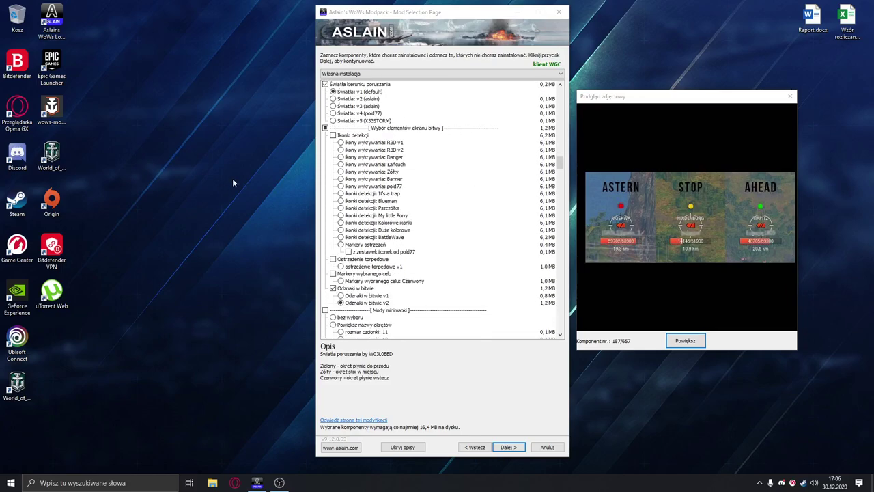
{"action": "left_click", "coordinate": [367, 303]}
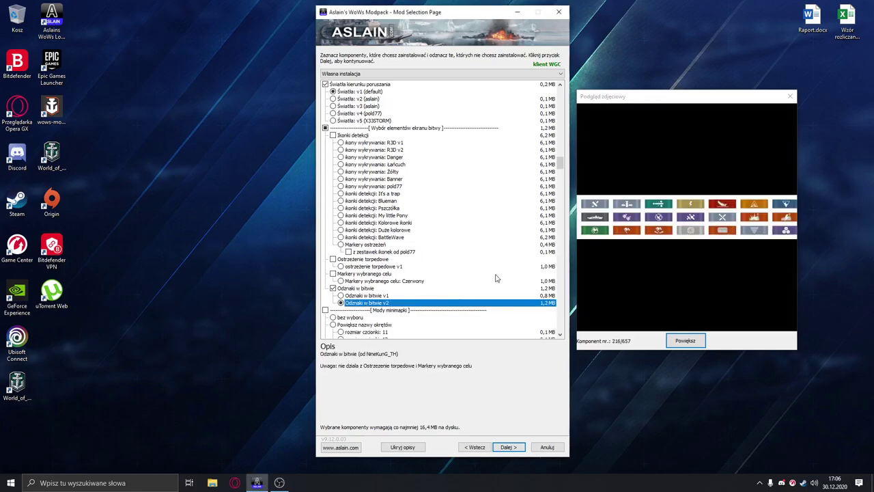
{"action": "left_click", "coordinate": [680, 341]}
{"action": "scroll", "coordinate": [403, 252], "scroll_direction": "up", "scroll_amount": 2}
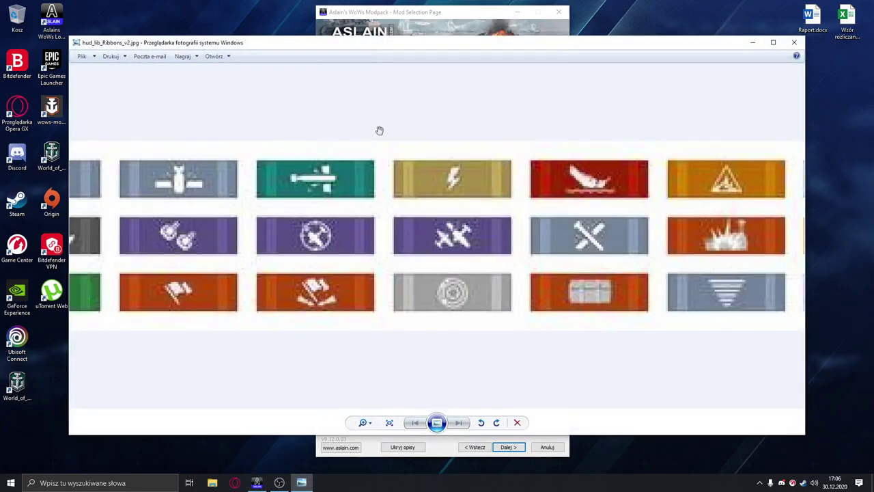
{"action": "scroll", "coordinate": [236, 116], "scroll_direction": "down", "scroll_amount": 1}
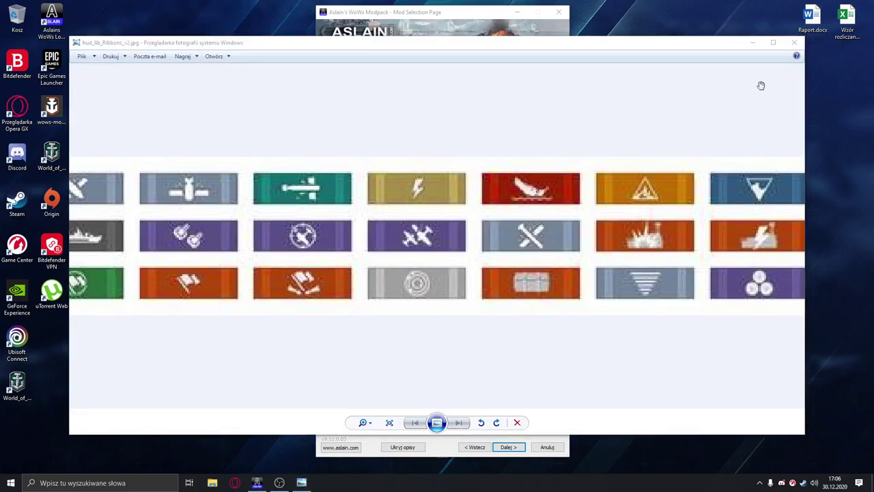
{"action": "left_click", "coordinate": [794, 43]}
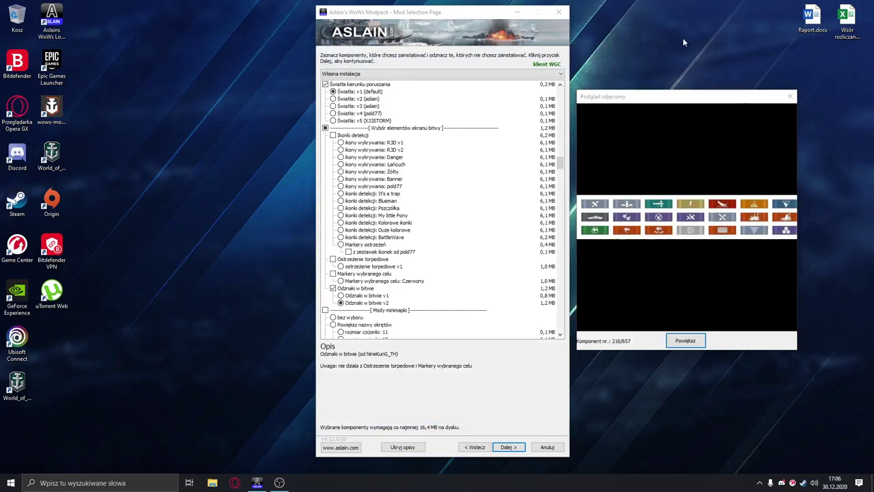
Try the "Ostrzeżenie torpedowe" component and turn it off again, and view the preview of "Bardziej widoczne wyuczone perki kapitana", keeping that mod enabled.
{"action": "left_click", "coordinate": [429, 261]}
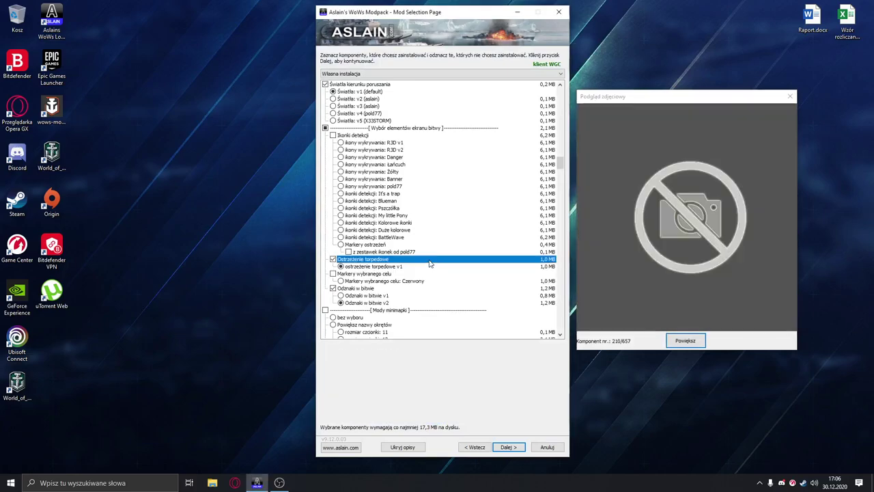
{"action": "scroll", "coordinate": [409, 279], "scroll_direction": "down", "scroll_amount": 8}
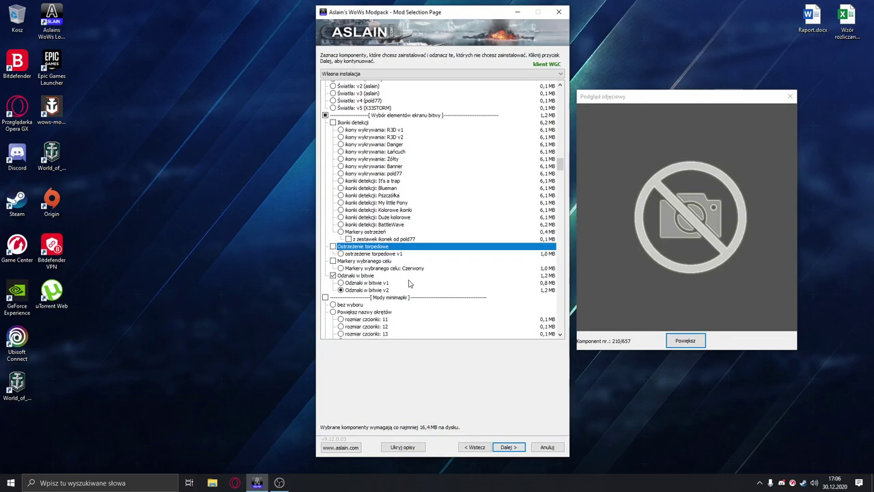
{"action": "scroll", "coordinate": [358, 252], "scroll_direction": "down", "scroll_amount": 7}
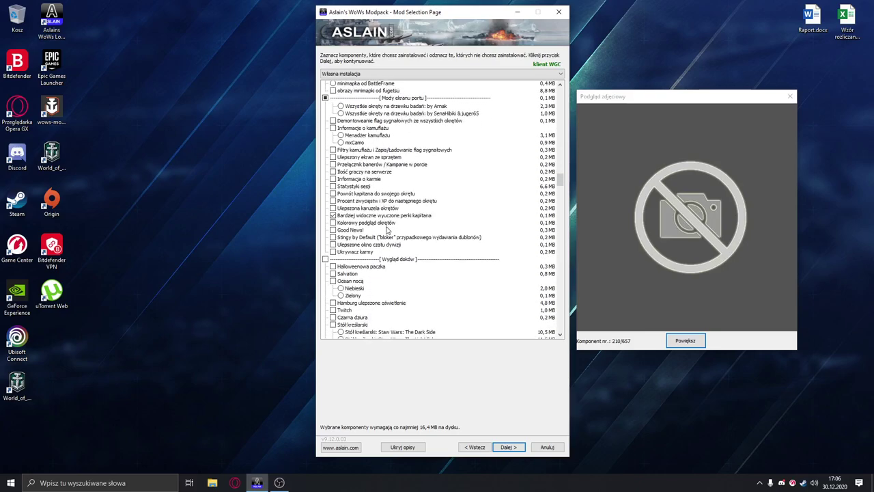
{"action": "left_click", "coordinate": [362, 203]}
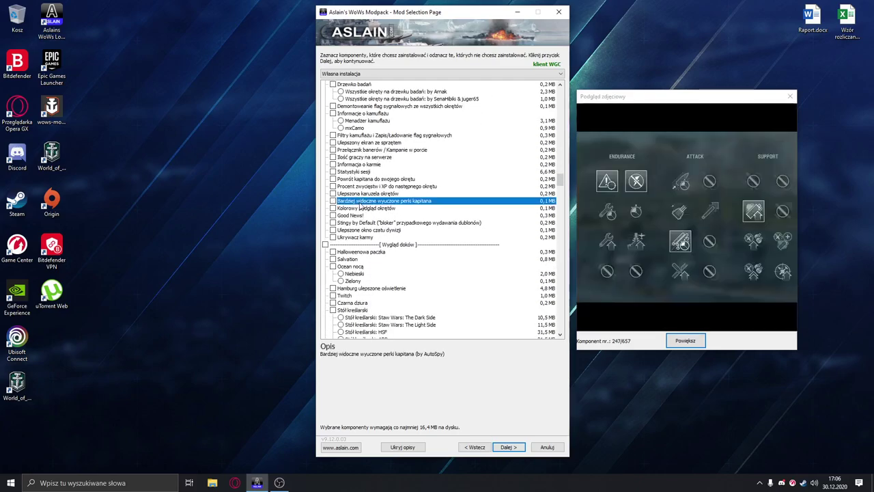
{"action": "left_click", "coordinate": [230, 231]}
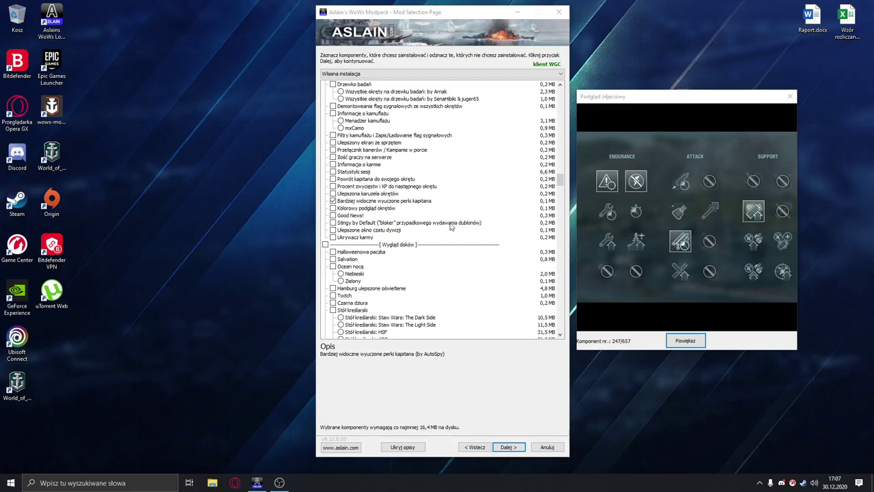
View the preview of the selected water splash mod "Rozbryzgi na wodzie ze starej wersji gry".
{"action": "left_click_drag", "start_coordinate": [558, 183], "coordinate": [559, 213]}
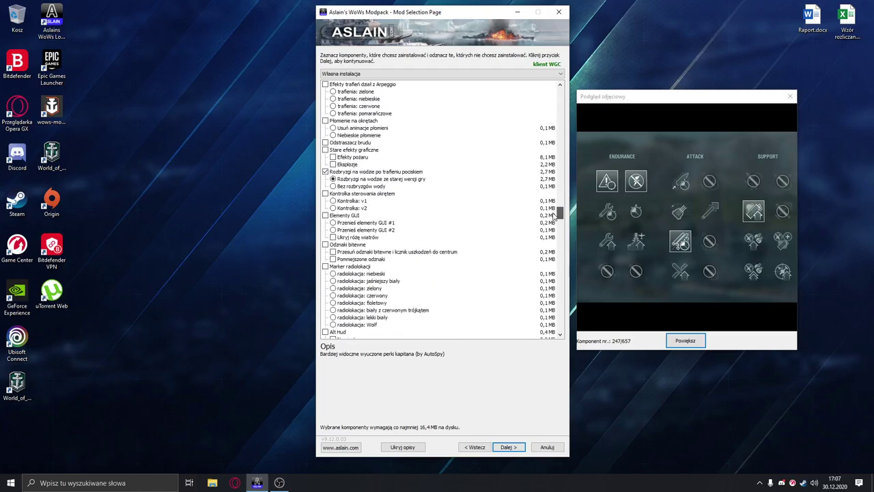
{"action": "left_click", "coordinate": [364, 181]}
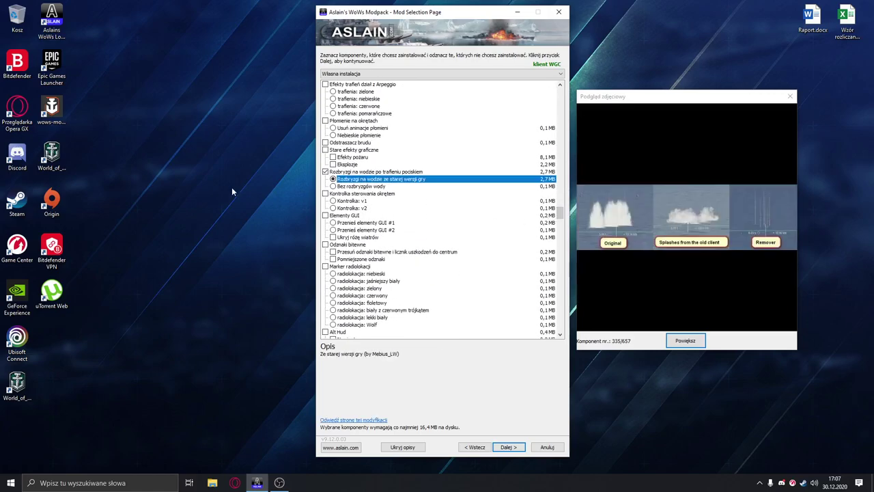
{"action": "left_click", "coordinate": [218, 174]}
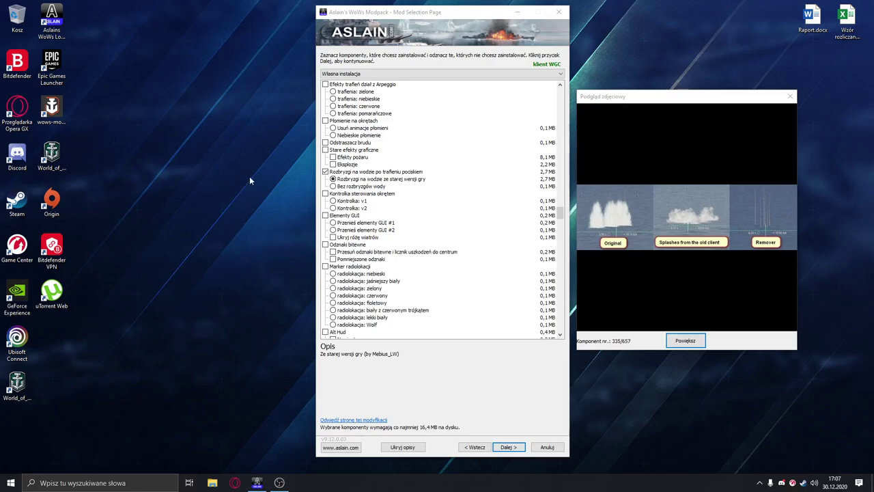
View the preview and description of "Ulepszony Chat od AutoSpy" among the battle chat mods, keeping it selected.
{"action": "scroll", "coordinate": [368, 188], "scroll_direction": "down", "scroll_amount": 7}
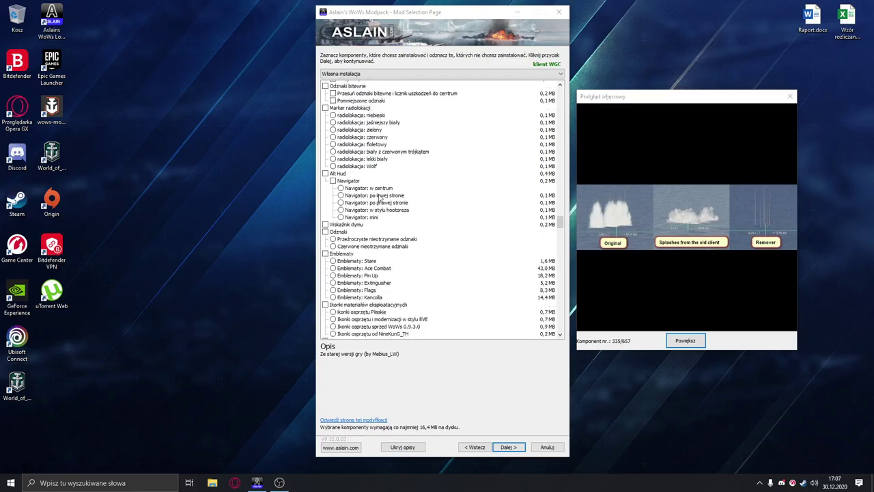
{"action": "scroll", "coordinate": [379, 198], "scroll_direction": "down", "scroll_amount": 15}
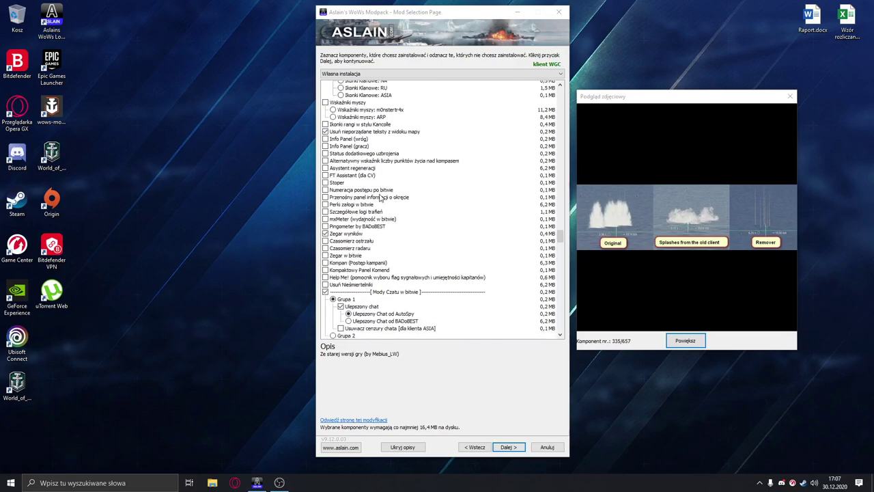
{"action": "scroll", "coordinate": [380, 197], "scroll_direction": "down", "scroll_amount": 2}
{"action": "left_click", "coordinate": [358, 274]}
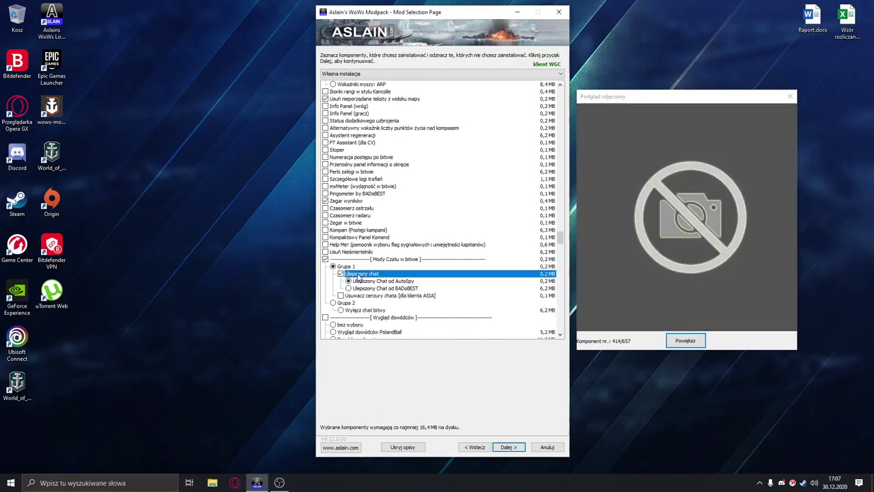
{"action": "left_click", "coordinate": [360, 281]}
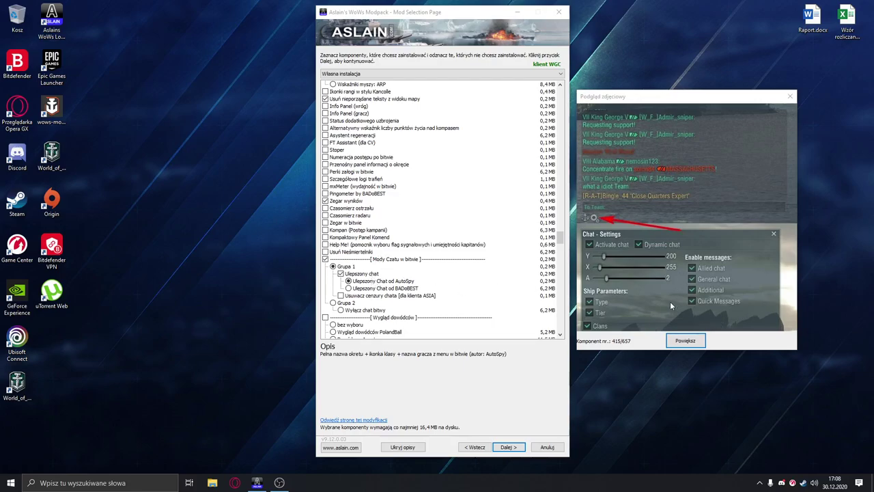
{"action": "left_click", "coordinate": [376, 281]}
Examine the remaining components through the end of the list, including the replay and FPS limiter options under Tweaki and the external applications.
{"action": "scroll", "coordinate": [505, 241], "scroll_direction": "down", "scroll_amount": 6}
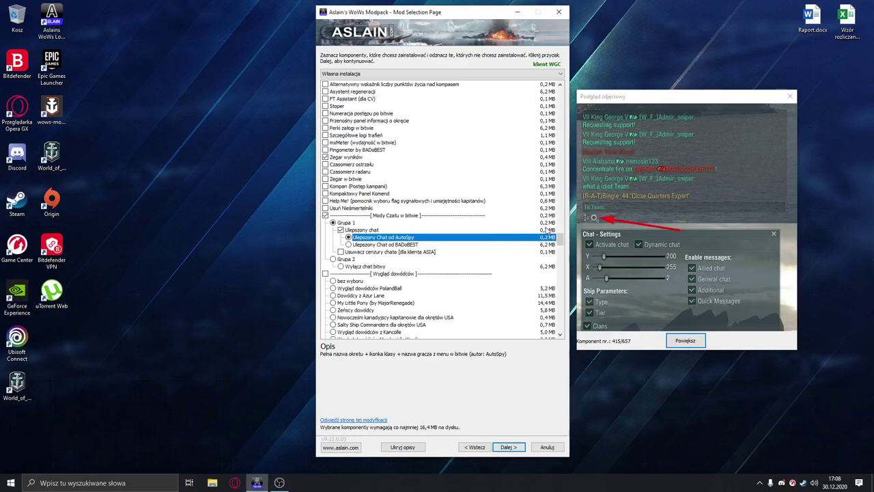
{"action": "scroll", "coordinate": [490, 244], "scroll_direction": "down", "scroll_amount": 20}
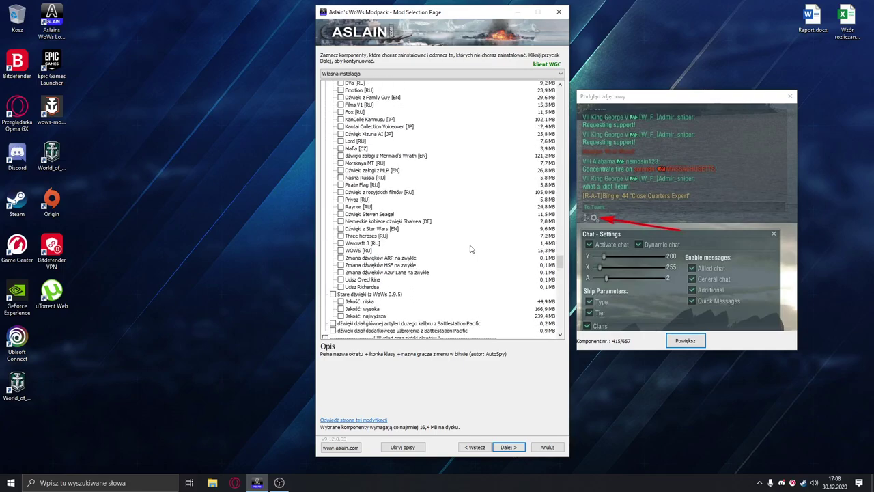
{"action": "scroll", "coordinate": [470, 248], "scroll_direction": "down", "scroll_amount": 20}
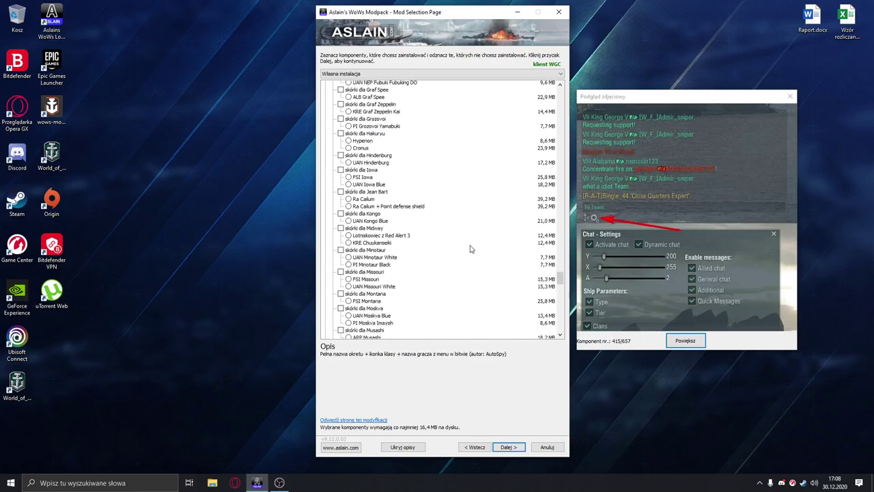
{"action": "scroll", "coordinate": [470, 249], "scroll_direction": "down", "scroll_amount": 20}
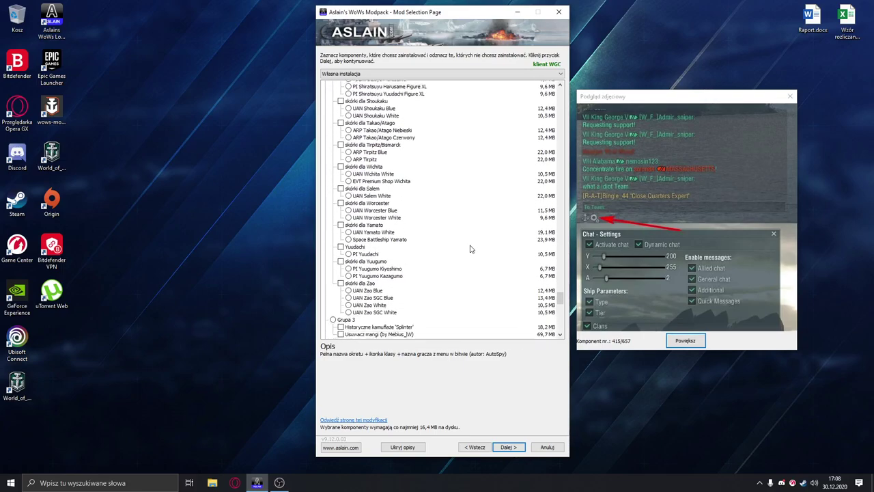
{"action": "scroll", "coordinate": [470, 249], "scroll_direction": "down", "scroll_amount": 20}
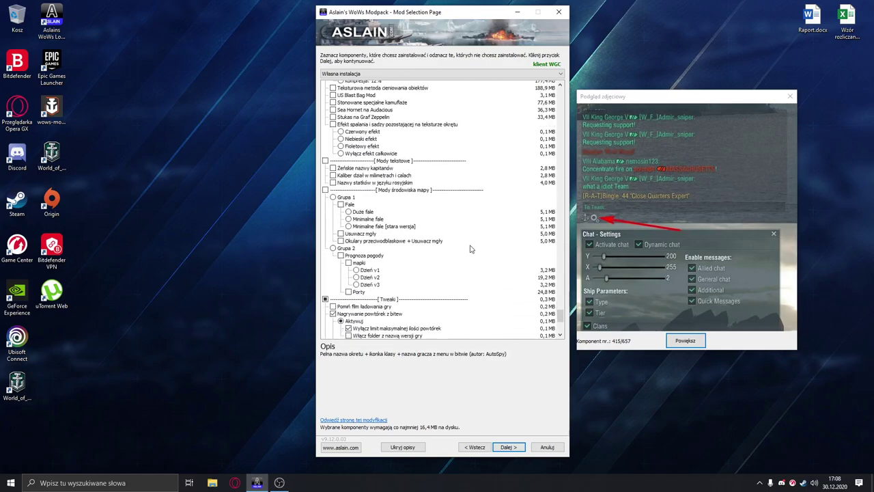
{"action": "left_click", "coordinate": [249, 231]}
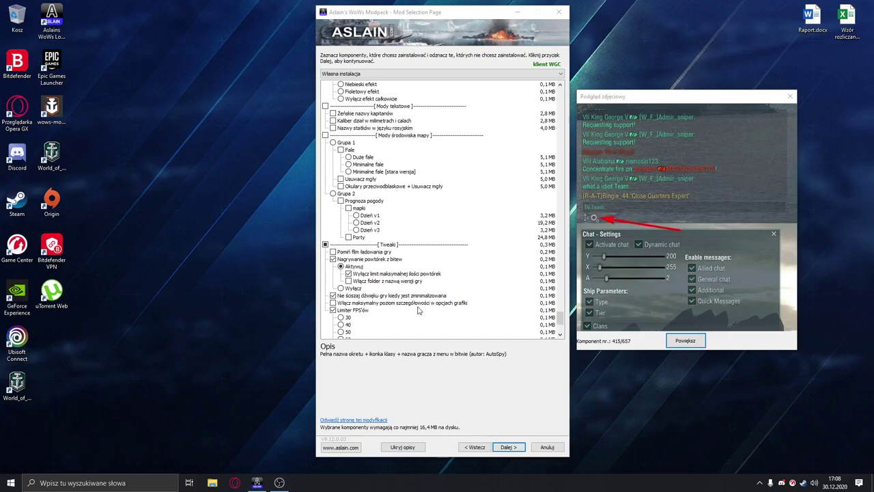
{"action": "scroll", "coordinate": [437, 239], "scroll_direction": "down", "scroll_amount": 3}
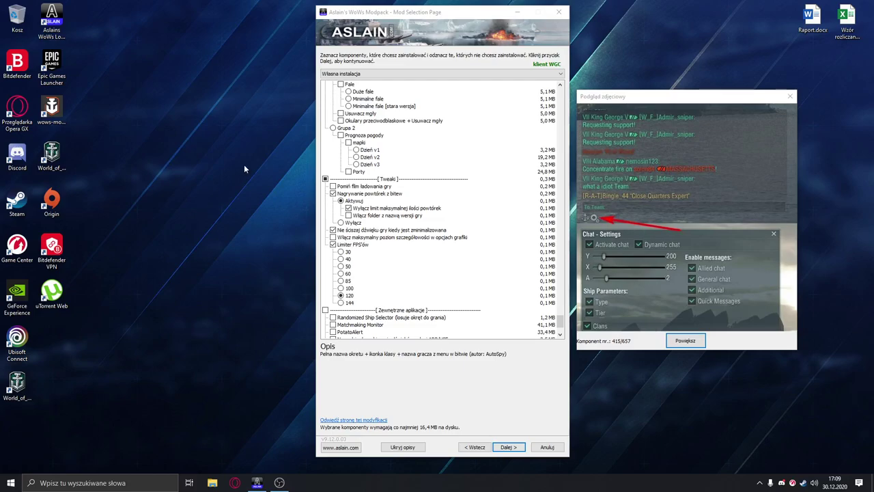
{"action": "scroll", "coordinate": [393, 208], "scroll_direction": "down", "scroll_amount": 3}
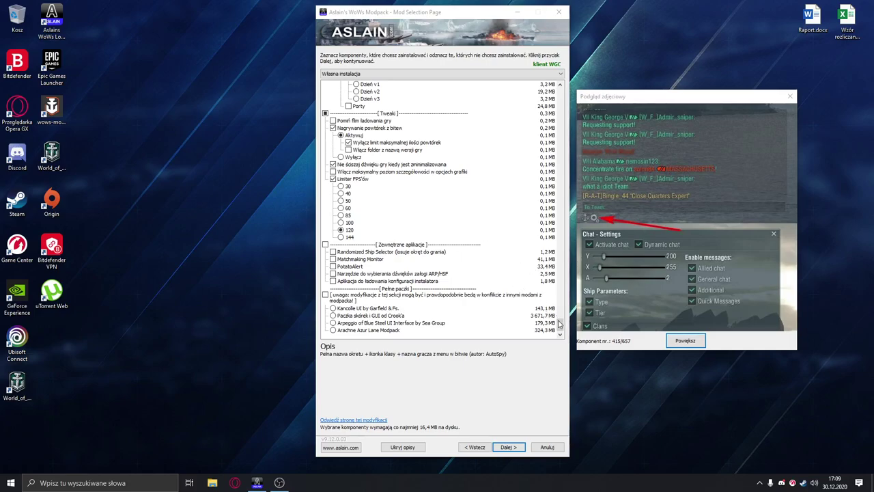
{"action": "mouse_move", "coordinate": [560, 324]}
{"action": "left_mouse_down"}
{"action": "mouse_move", "coordinate": [562, 185]}
{"action": "mouse_move", "coordinate": [560, 328]}
{"action": "left_mouse_up"}
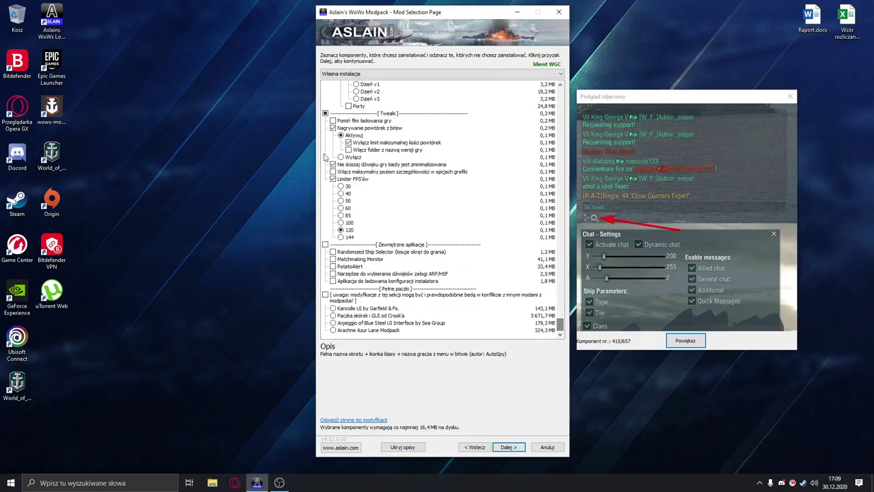
{"action": "left_click", "coordinate": [268, 141]}
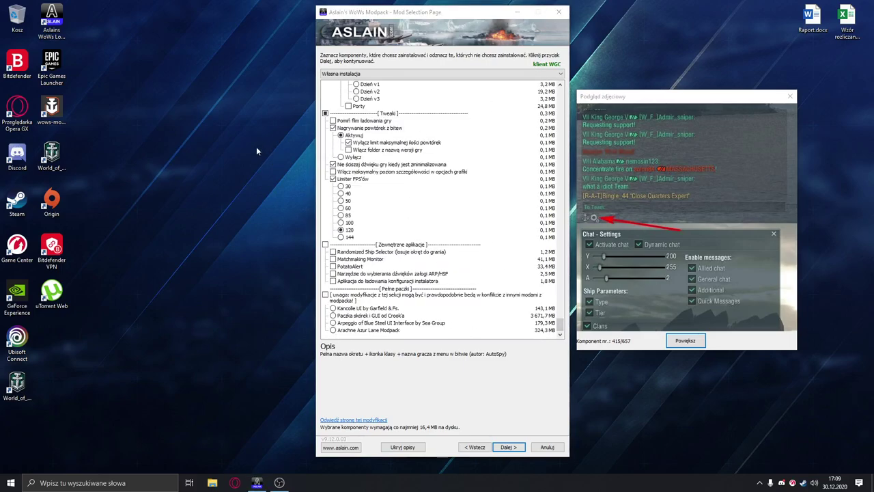
Return to the start of the component list and view the preview of the side panel mod "Panel: BADoBEST v1".
{"action": "left_click", "coordinate": [343, 14]}
{"action": "left_click_drag", "start_coordinate": [563, 329], "coordinate": [549, 99]}
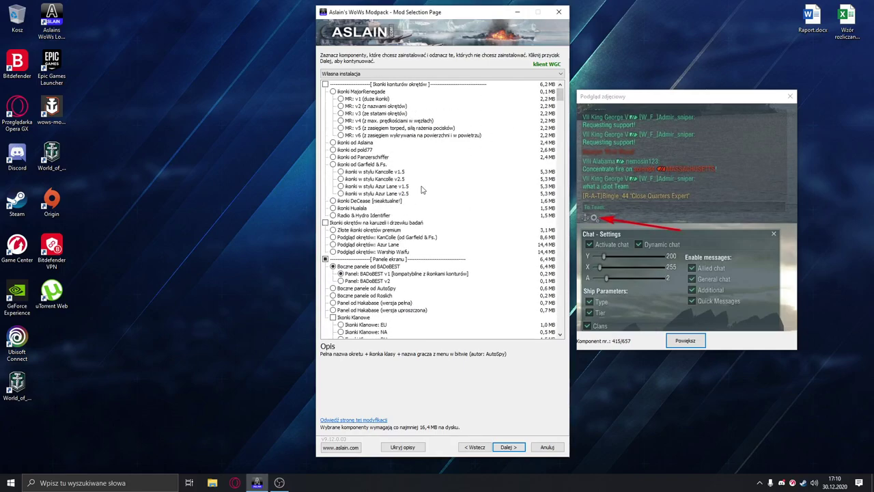
{"action": "left_click", "coordinate": [428, 275]}
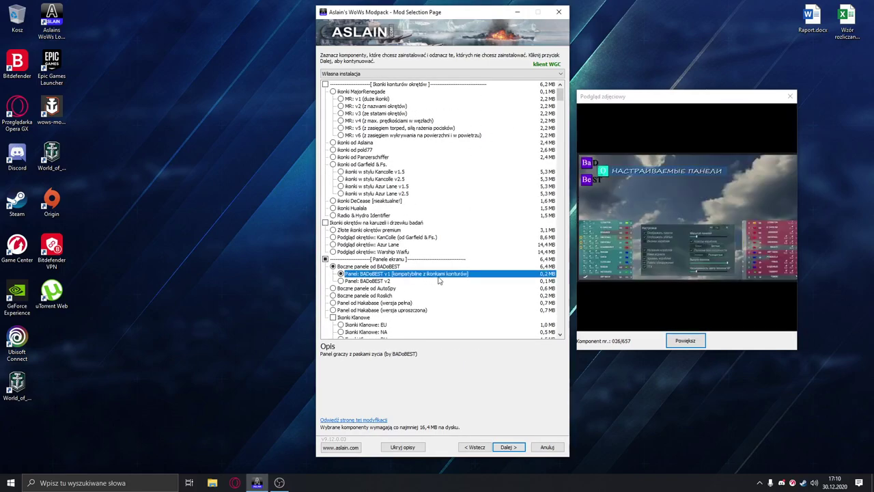
{"action": "left_click", "coordinate": [258, 240]}
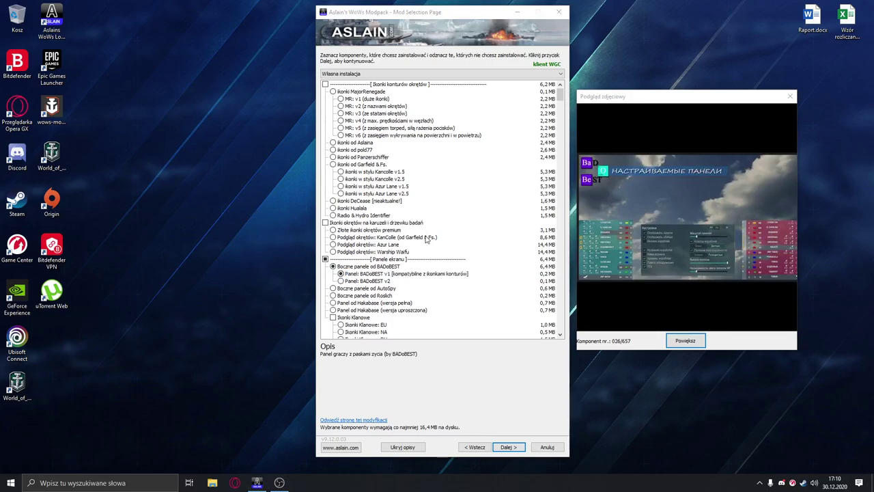
{"action": "key", "text": "e"}
{"action": "key", "text": "g"}
{"action": "key", "text": "w"}
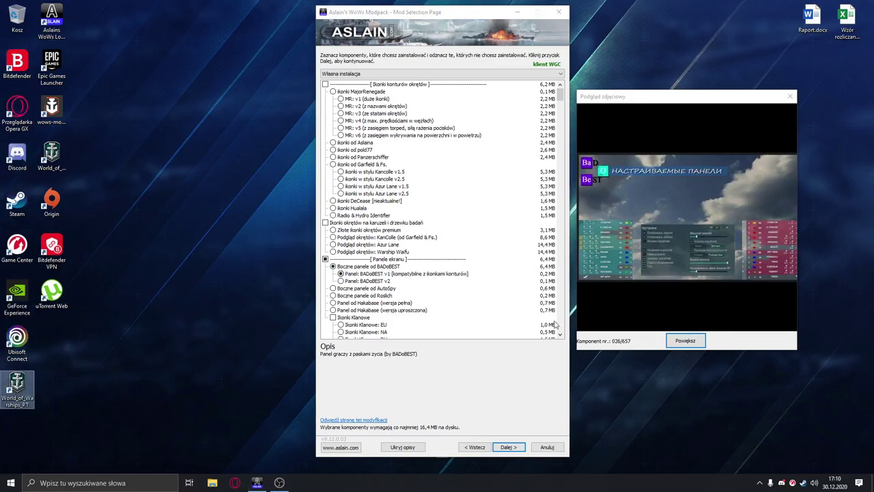
View the preview of the "Paski z życiem drużyn" team health bars under "Na górze ekranu".
{"action": "left_click", "coordinate": [560, 335]}
{"action": "left_click", "coordinate": [560, 335]}
{"action": "left_click", "coordinate": [560, 335]}
{"action": "left_click", "coordinate": [561, 336]}
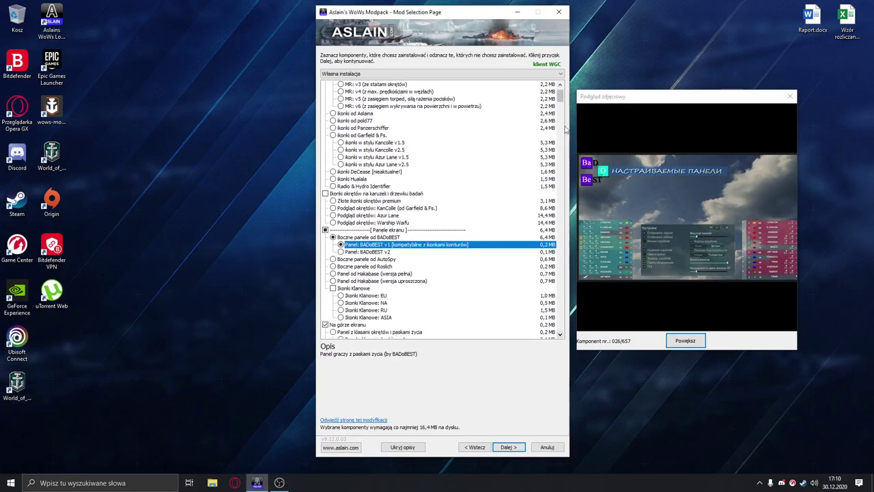
{"action": "scroll", "coordinate": [562, 100], "scroll_direction": "down", "scroll_amount": 7}
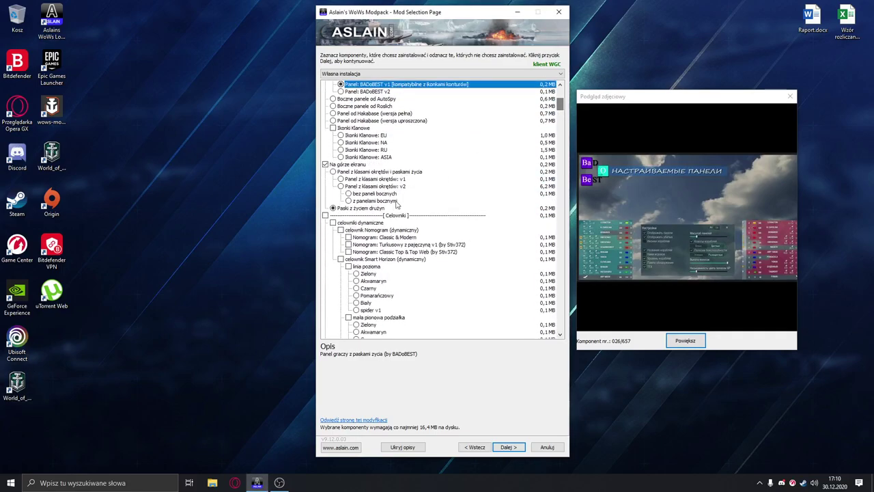
{"action": "left_click", "coordinate": [369, 209]}
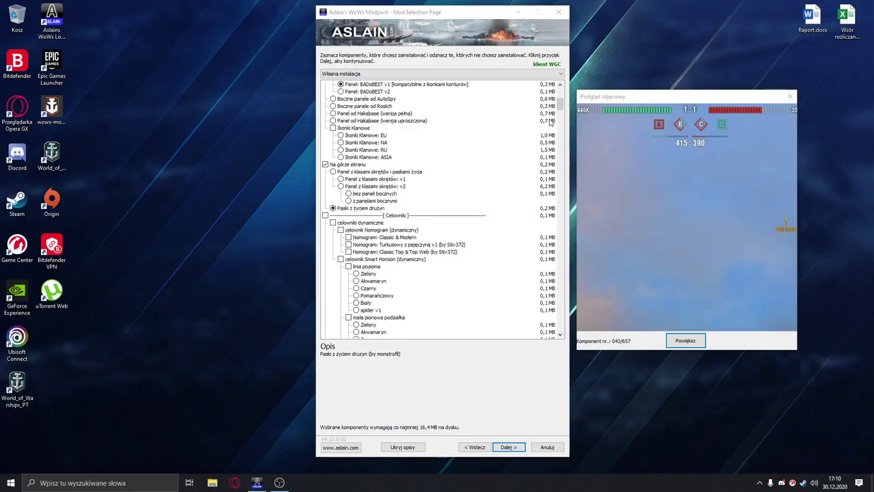
Enable "pokazuj statystyki" under Alt Markers.
{"action": "left_click_drag", "start_coordinate": [562, 109], "coordinate": [559, 152]}
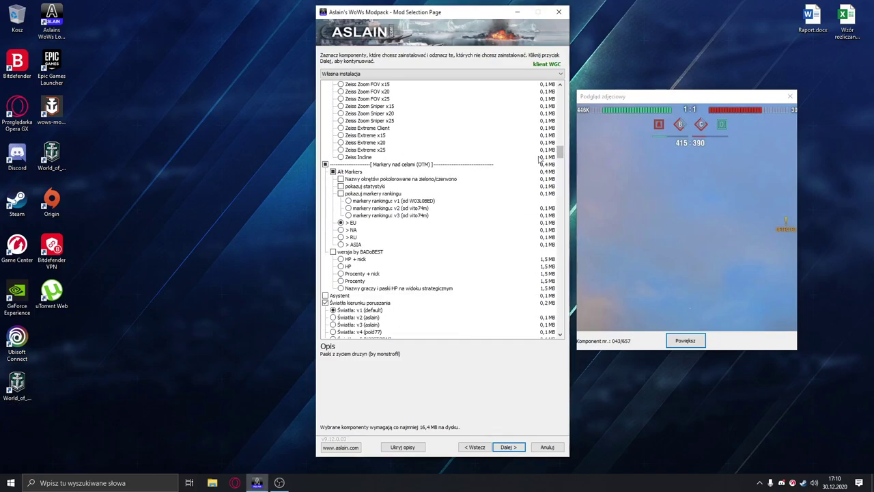
{"action": "left_click", "coordinate": [224, 195]}
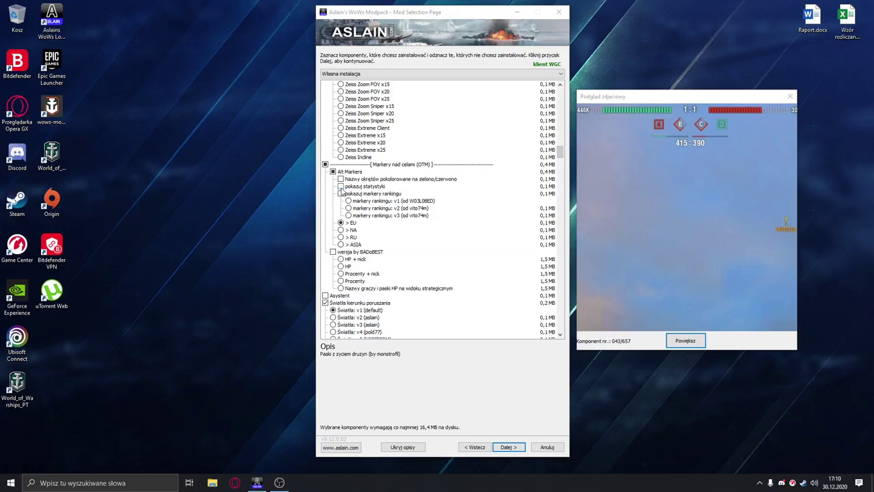
{"action": "left_click", "coordinate": [341, 187]}
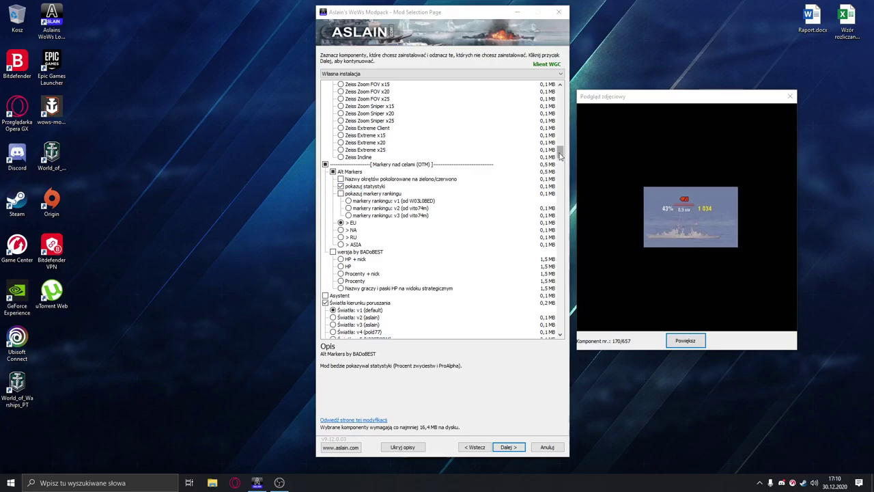
View the preview of the "Światła: v1 (default)" movement direction lights, and select "Światła: v2 (aslain)" instead.
{"action": "left_click_drag", "start_coordinate": [560, 156], "coordinate": [560, 164]}
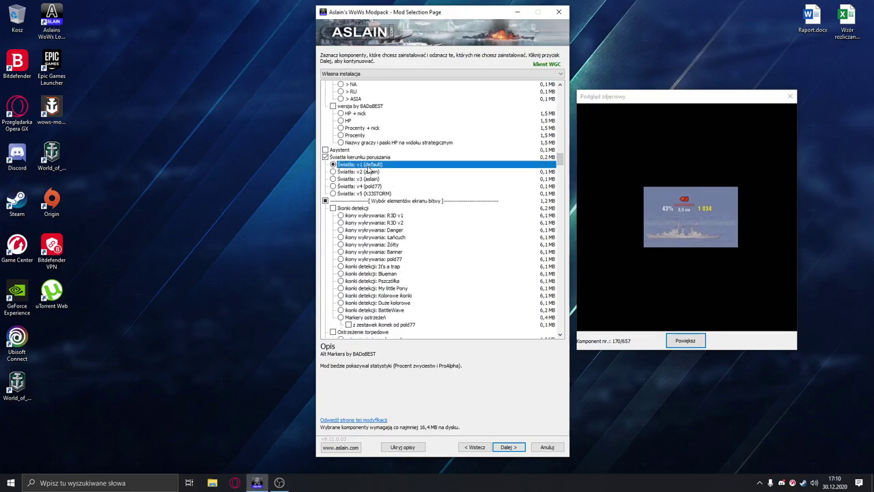
{"action": "mouse_move", "coordinate": [366, 166]}
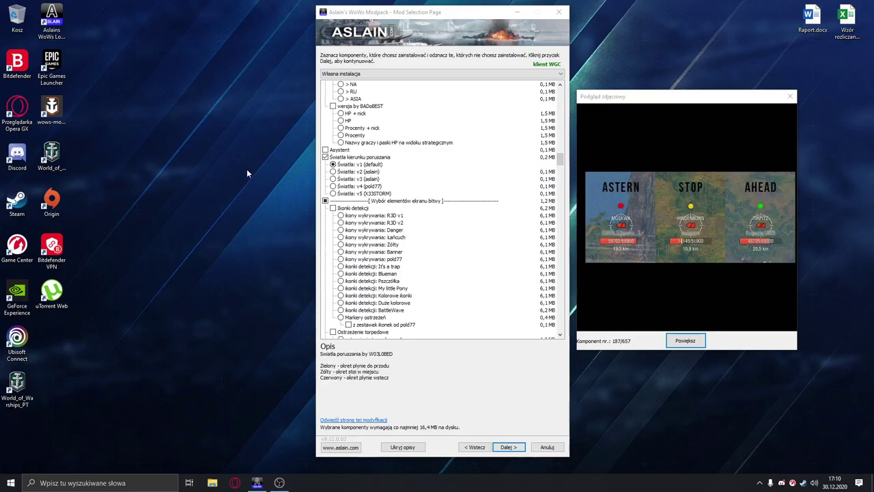
{"action": "left_click_drag", "start_coordinate": [560, 158], "coordinate": [560, 156]}
{"action": "left_click", "coordinate": [354, 238]}
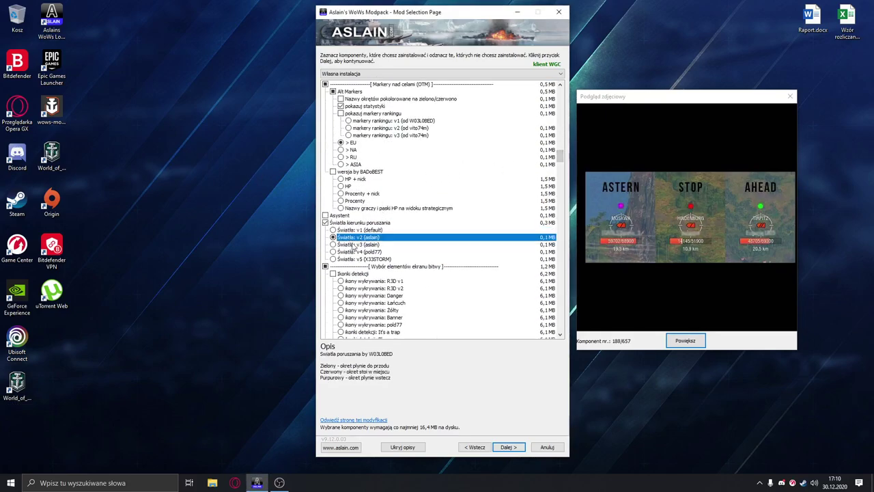
Compare the previews of the movement direction lights v3, v4 and v5, and select "Światła: v1 (default)".
{"action": "left_click", "coordinate": [358, 245]}
{"action": "left_click", "coordinate": [357, 252]}
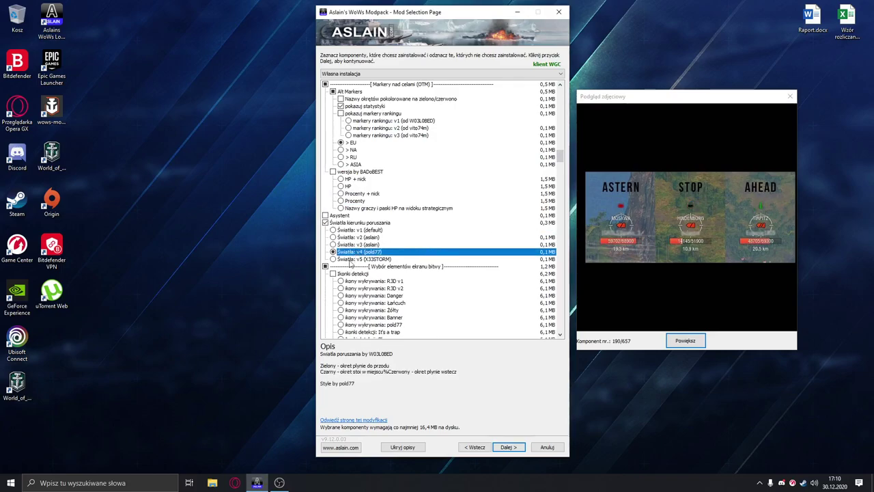
{"action": "left_click", "coordinate": [352, 260]}
{"action": "left_click", "coordinate": [356, 252]}
{"action": "left_click", "coordinate": [358, 231]}
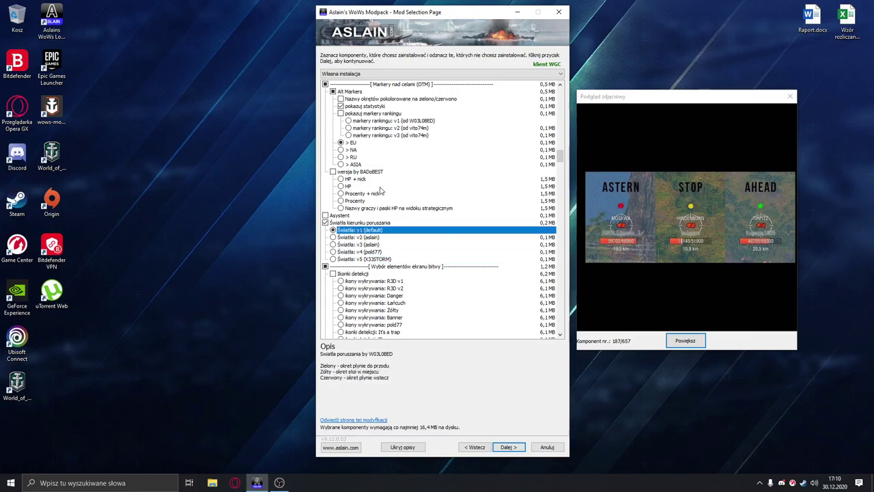
{"action": "left_click", "coordinate": [242, 179]}
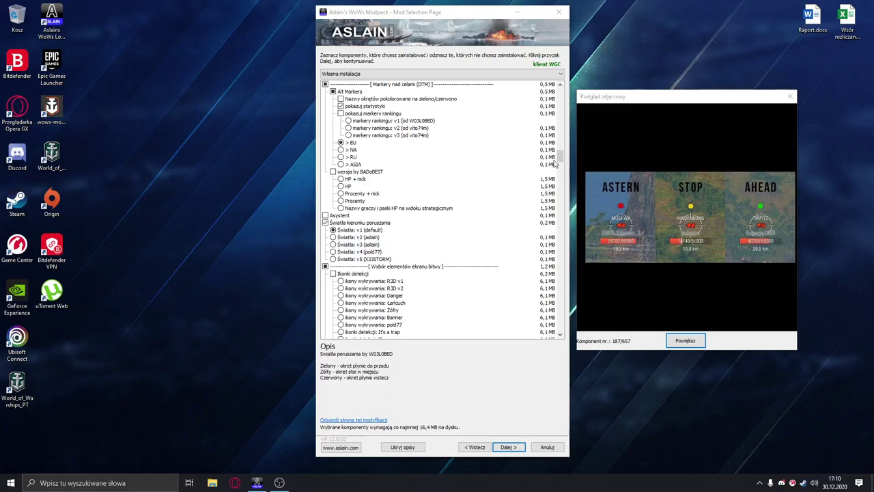
View the previews of "Odznaki w bitwie v2" and of the water splashes "Rozbryzgi na wodzie ze starej wersji gry".
{"action": "scroll", "coordinate": [560, 161], "scroll_direction": "down", "scroll_amount": 10}
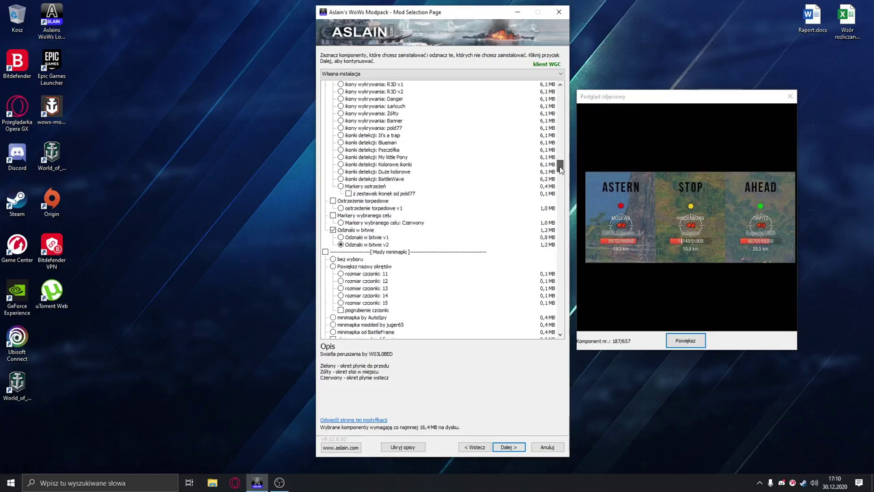
{"action": "left_click", "coordinate": [375, 224]}
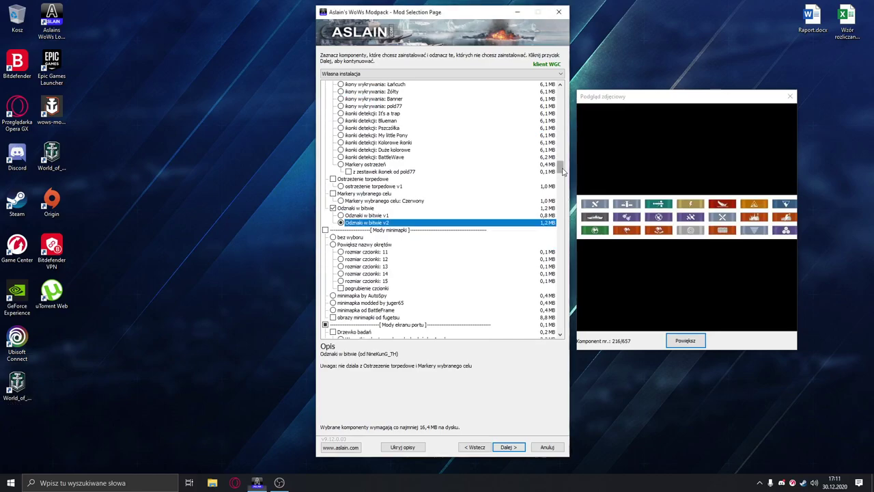
{"action": "left_click_drag", "start_coordinate": [562, 171], "coordinate": [562, 217]}
{"action": "left_click", "coordinate": [409, 216]}
{"action": "left_click", "coordinate": [239, 216]}
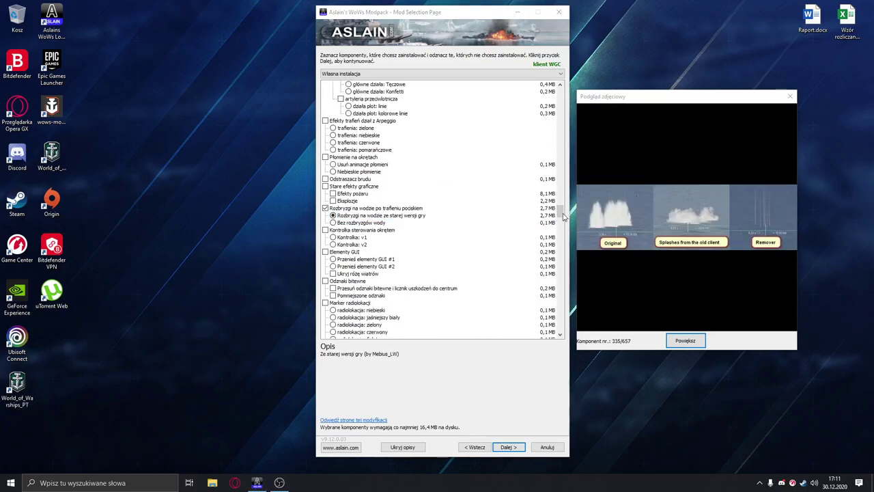
Review the remaining components, from the battle chat mods down to the "Tweaki" section and the end of the list.
{"action": "left_click_drag", "start_coordinate": [562, 213], "coordinate": [561, 240]}
{"action": "left_click", "coordinate": [208, 250]}
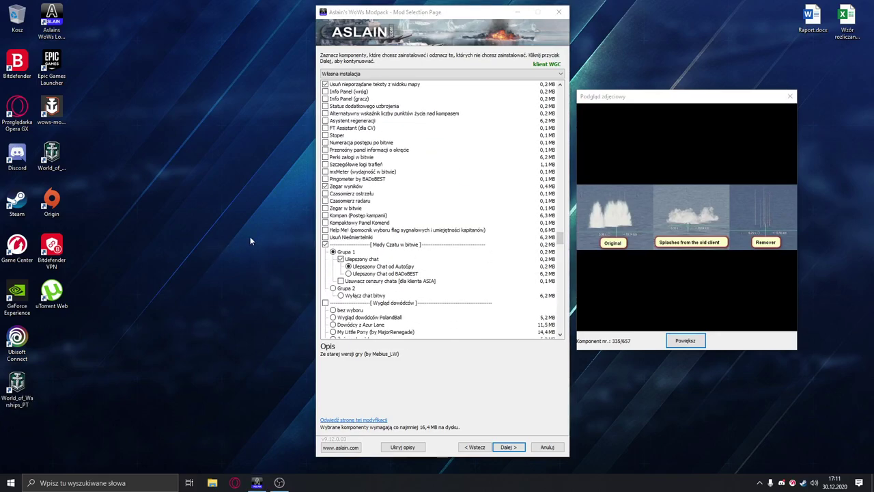
{"action": "left_click_drag", "start_coordinate": [560, 238], "coordinate": [559, 328]}
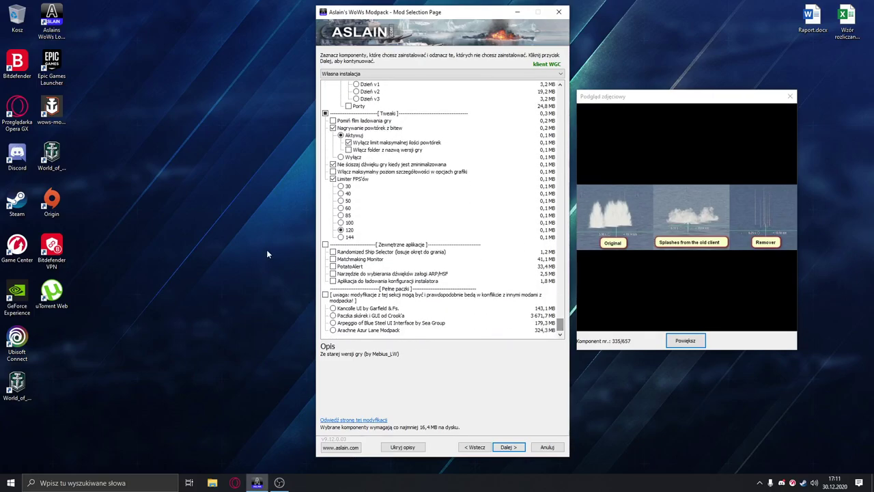
{"action": "left_click", "coordinate": [247, 205]}
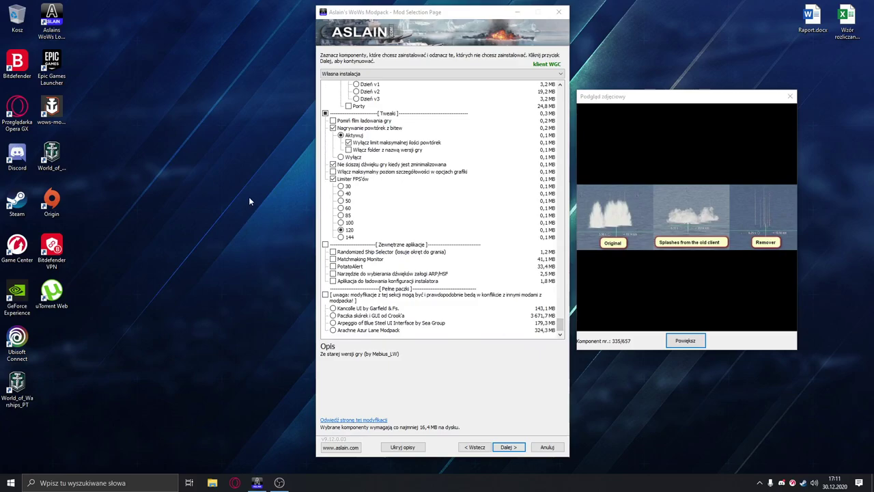